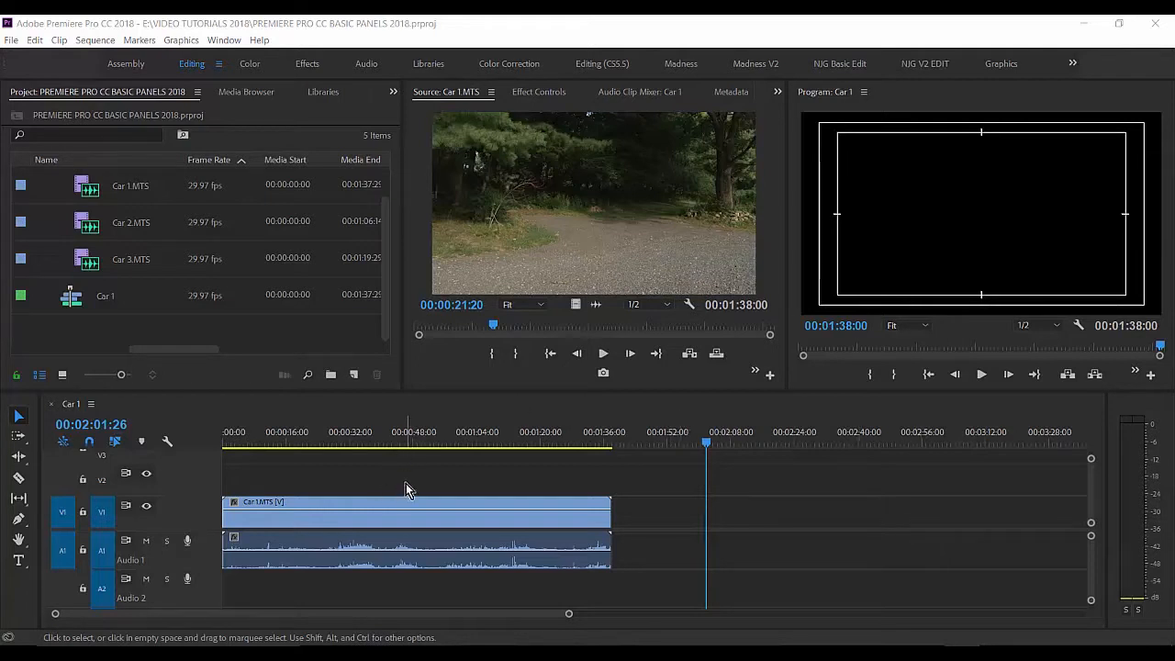
Scrub the sequence playhead over the Car 1.MTS clip and past its end, then bring it back to about 00:00:13:09.
{"action": "left_click", "coordinate": [553, 440]}
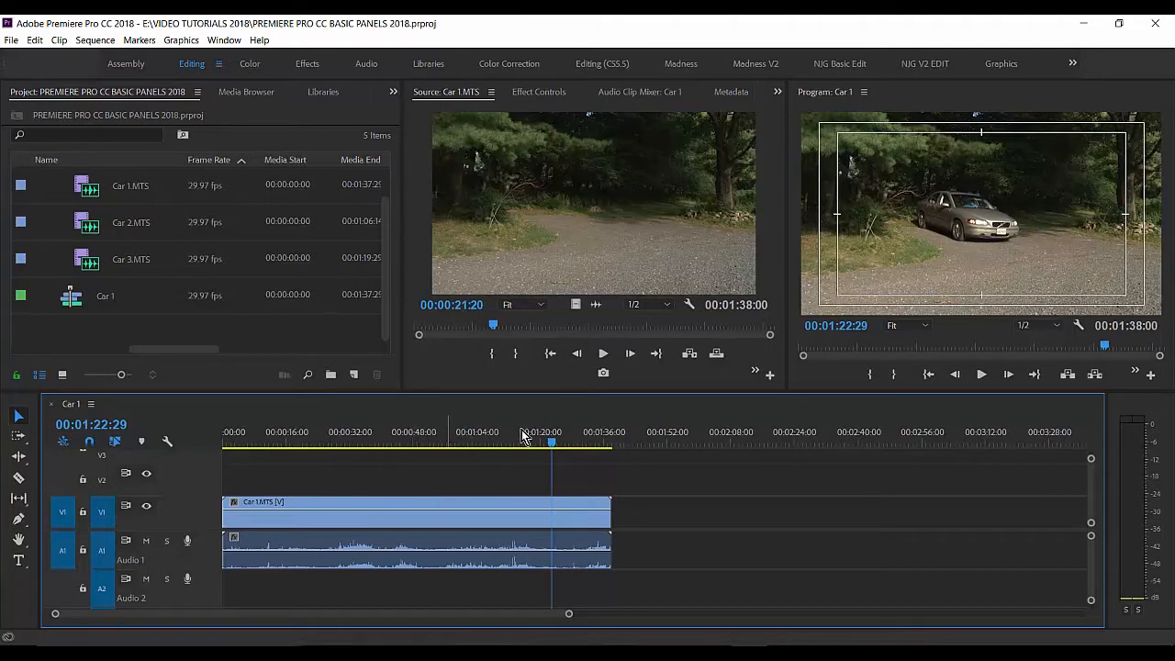
{"action": "left_click_drag", "start_coordinate": [554, 442], "coordinate": [663, 448]}
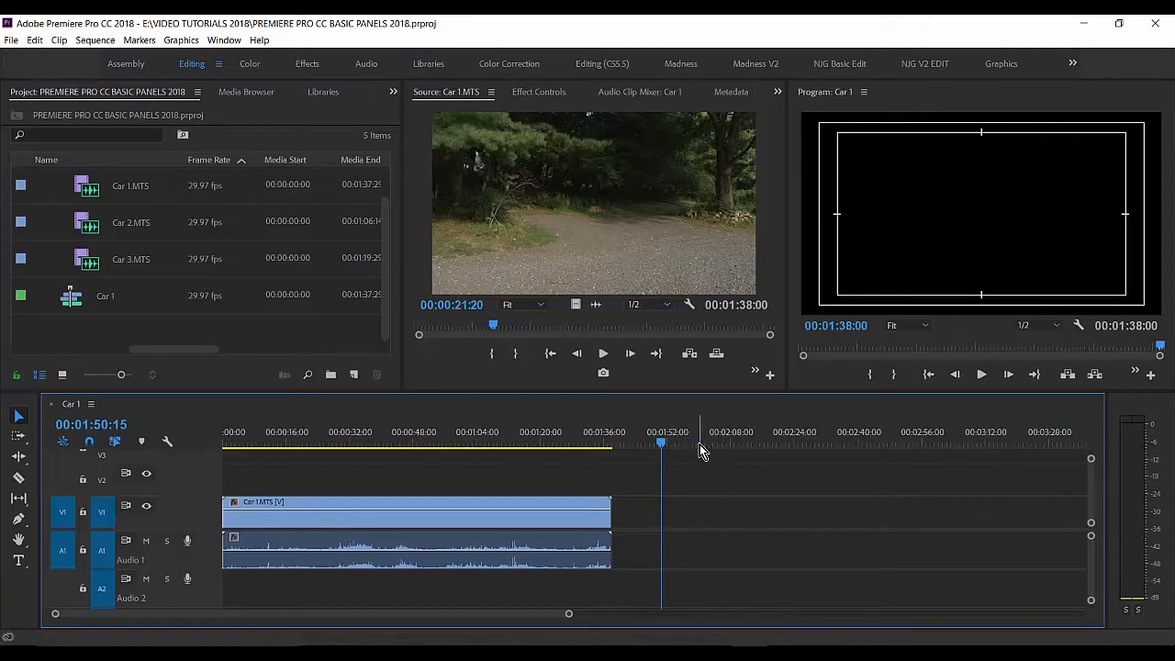
{"action": "left_click_drag", "start_coordinate": [700, 444], "coordinate": [689, 446]}
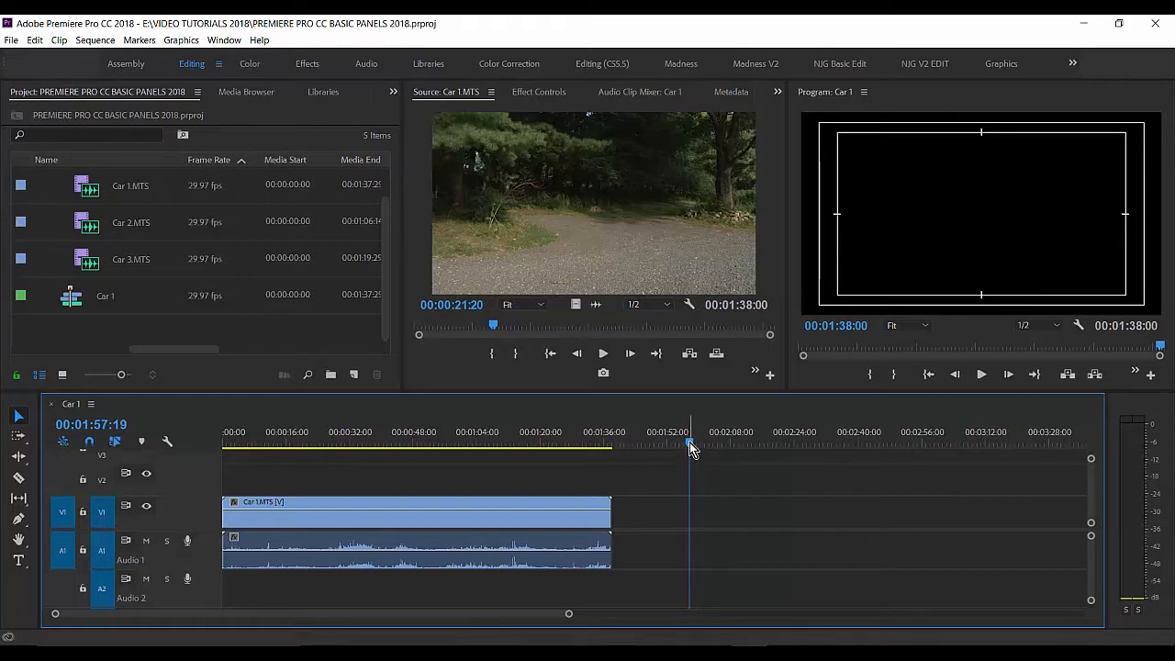
{"action": "mouse_move", "coordinate": [690, 445]}
{"action": "left_mouse_down"}
{"action": "mouse_move", "coordinate": [670, 447]}
{"action": "mouse_move", "coordinate": [727, 441]}
{"action": "mouse_move", "coordinate": [694, 448]}
{"action": "left_mouse_up"}
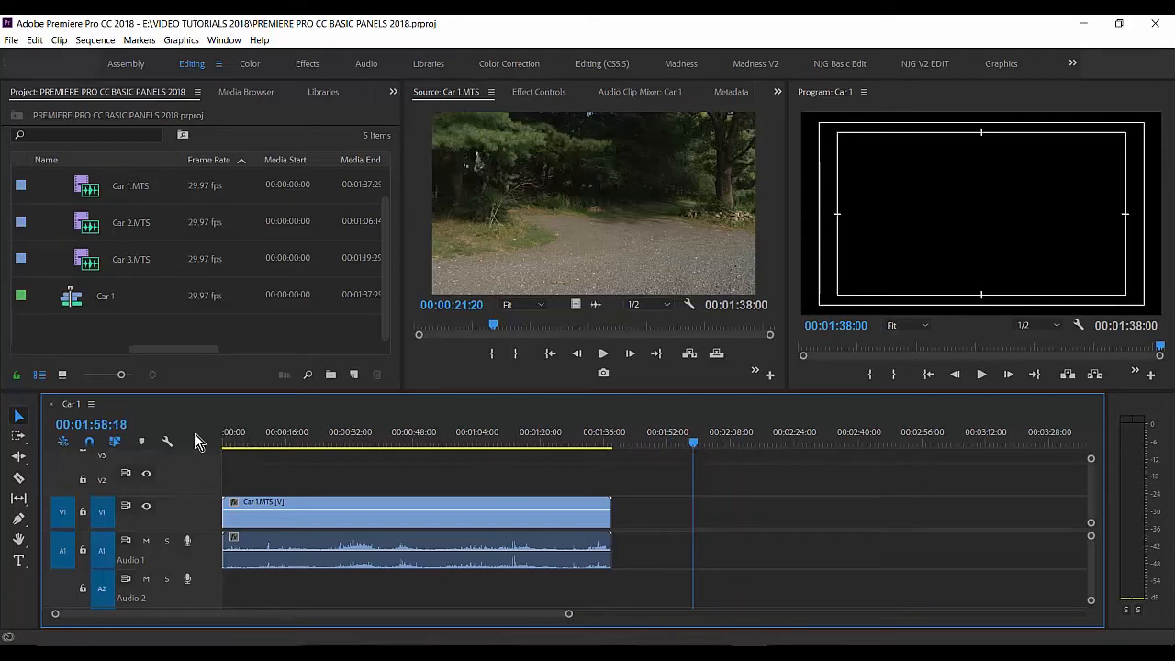
{"action": "left_click_drag", "start_coordinate": [237, 442], "coordinate": [274, 442]}
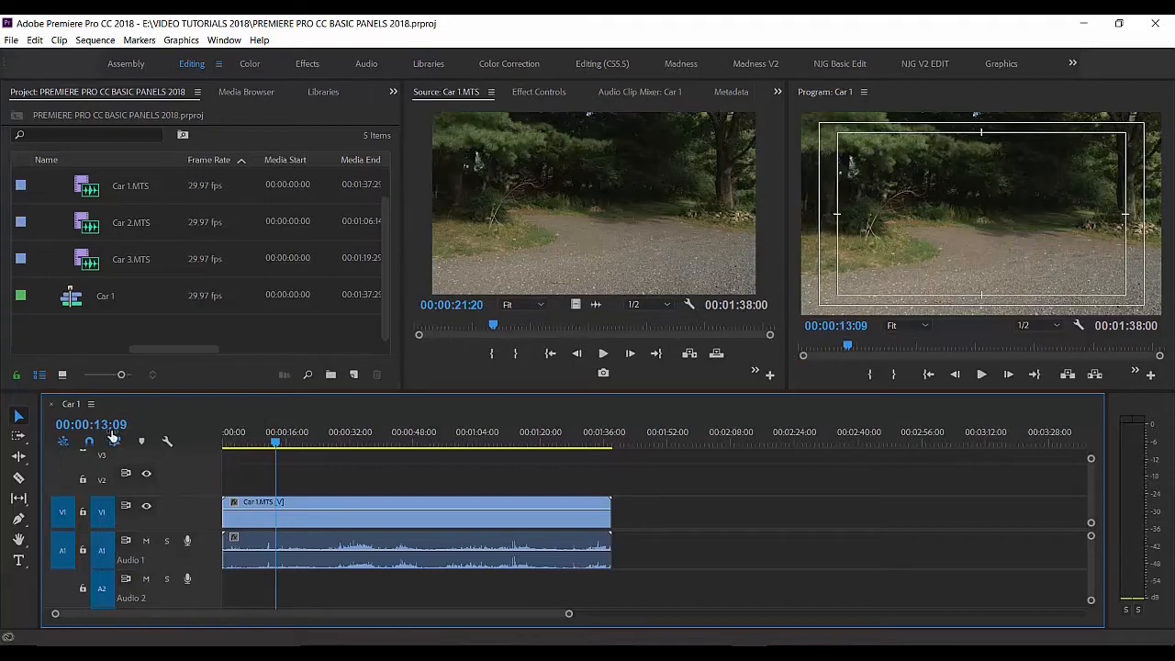
Move the playhead to about 00:00:06:28 and open the timeline, Source monitor and Program monitor timecodes for editing one after another.
{"action": "left_click", "coordinate": [252, 441]}
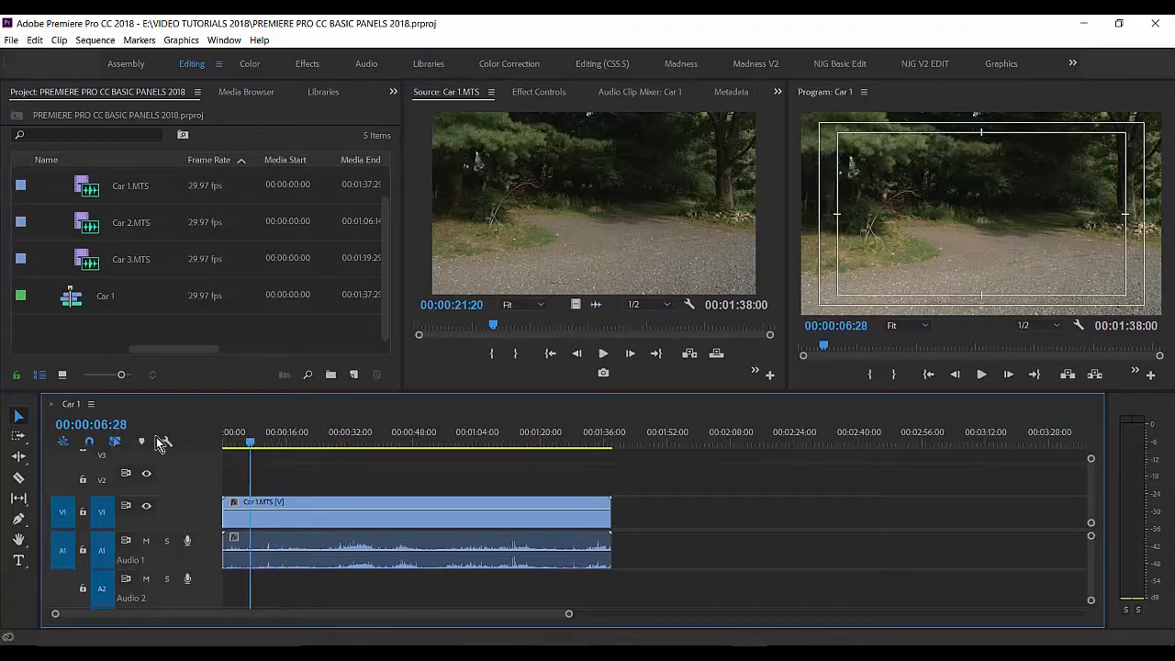
{"action": "left_click", "coordinate": [92, 424]}
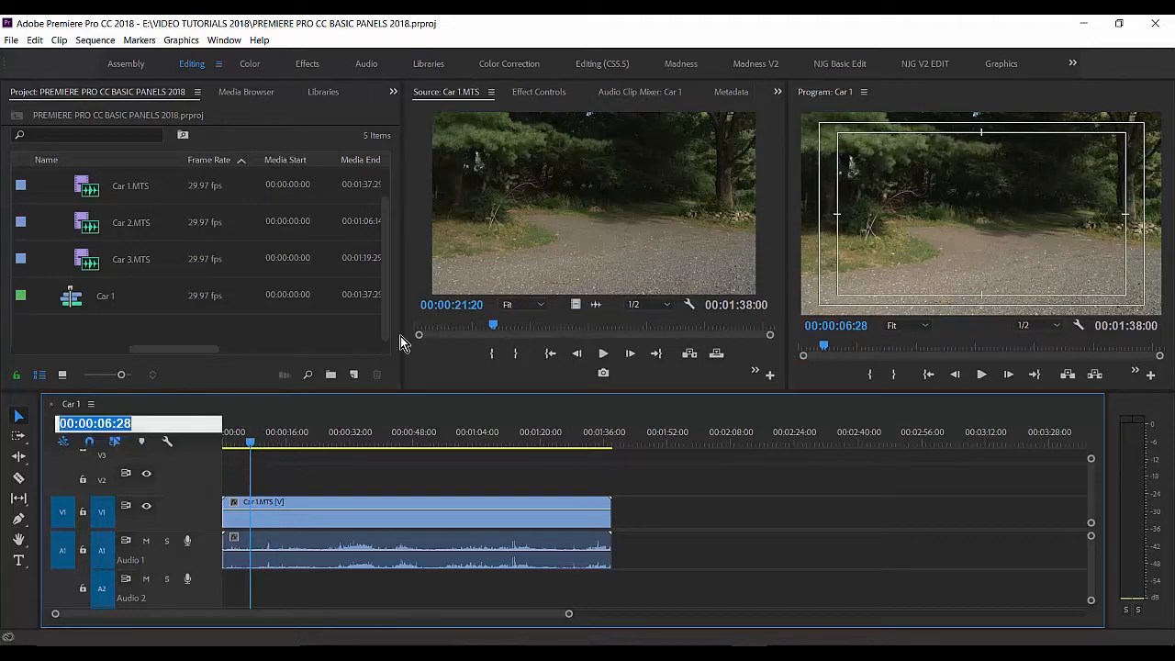
{"action": "left_click", "coordinate": [454, 305]}
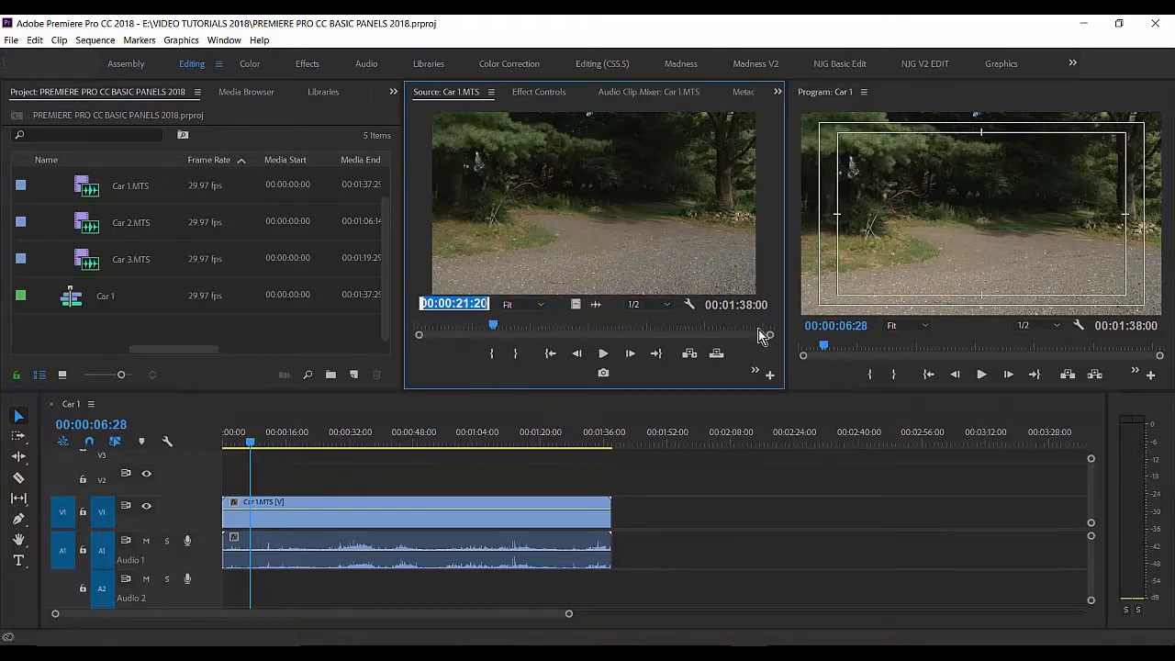
{"action": "left_click", "coordinate": [849, 326]}
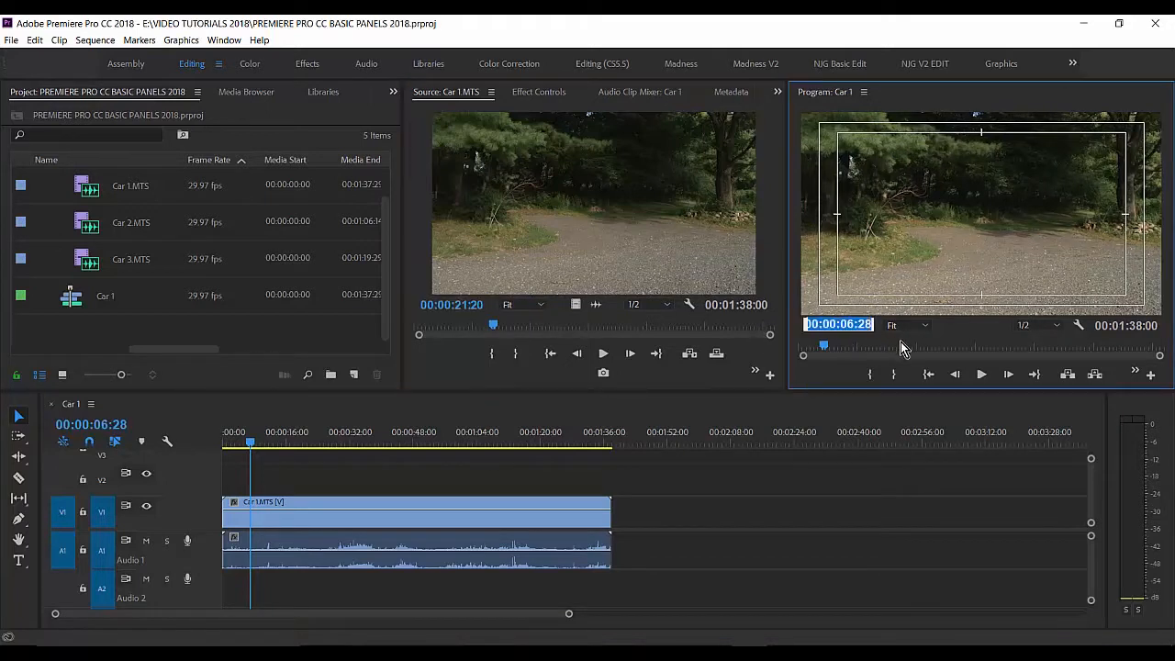
Move the playhead to about 00:00:27:04 from the Program monitor, then past the clip's end to about 00:01:58:18.
{"action": "left_click", "coordinate": [901, 344]}
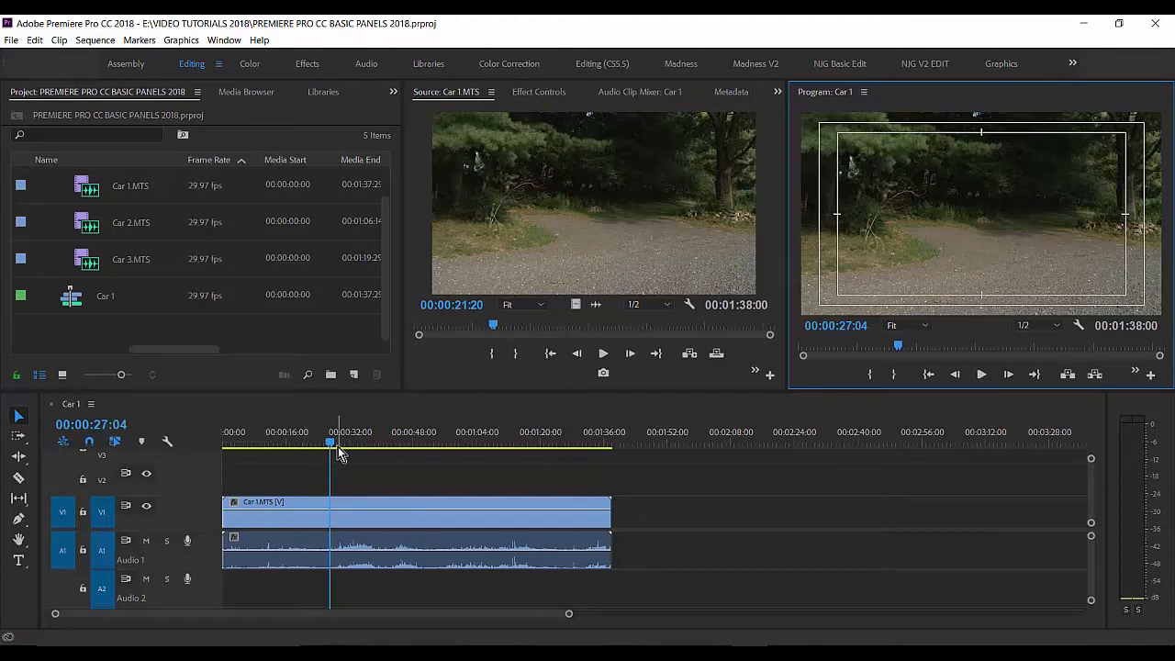
{"action": "left_click_drag", "start_coordinate": [338, 452], "coordinate": [695, 524]}
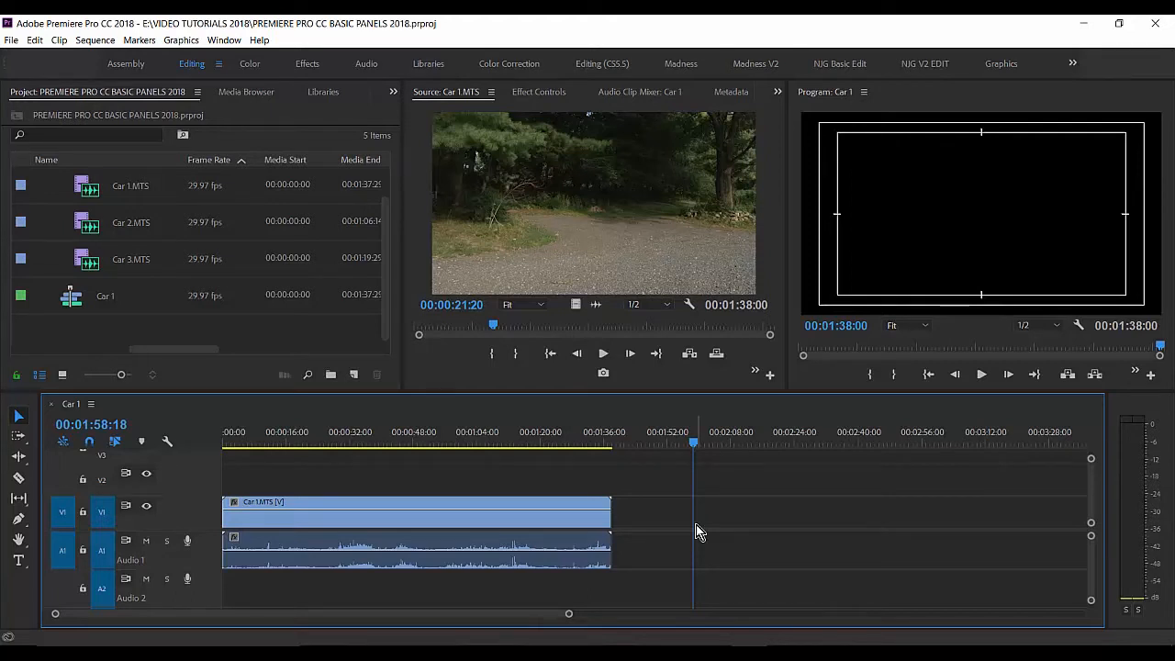
{"action": "type", "text": "7"}
{"action": "key", "text": "Escape"}
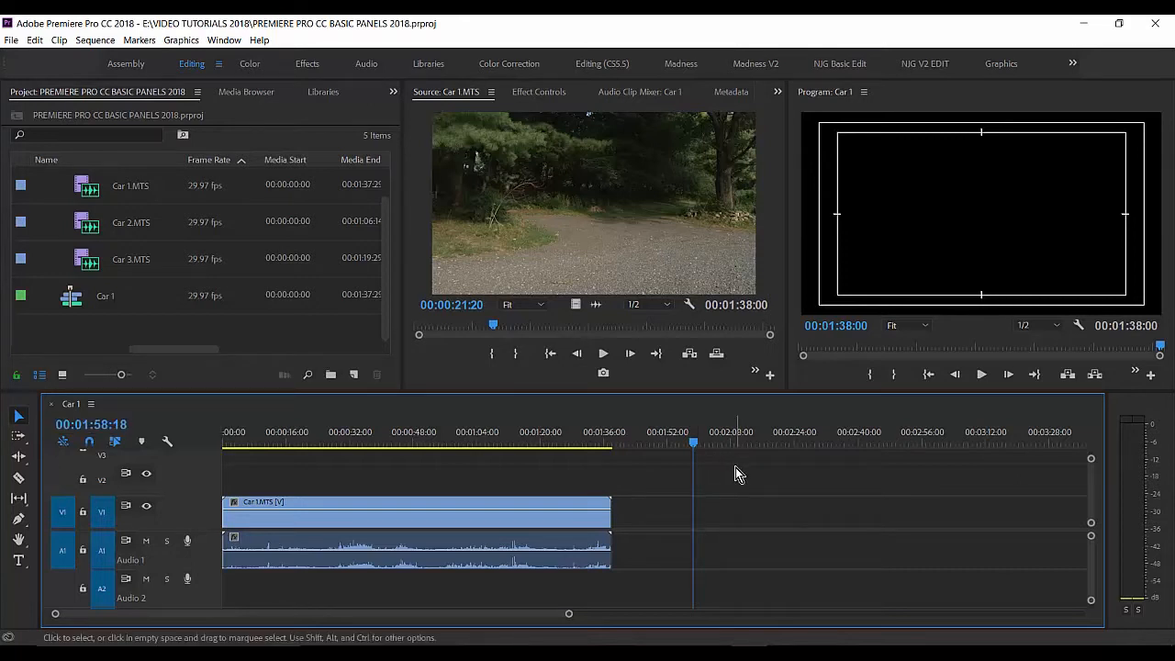
Jump the playhead to the sequence's start and end, then scrub it back within the clip to about 00:00:46:29.
{"action": "key", "text": "Home"}
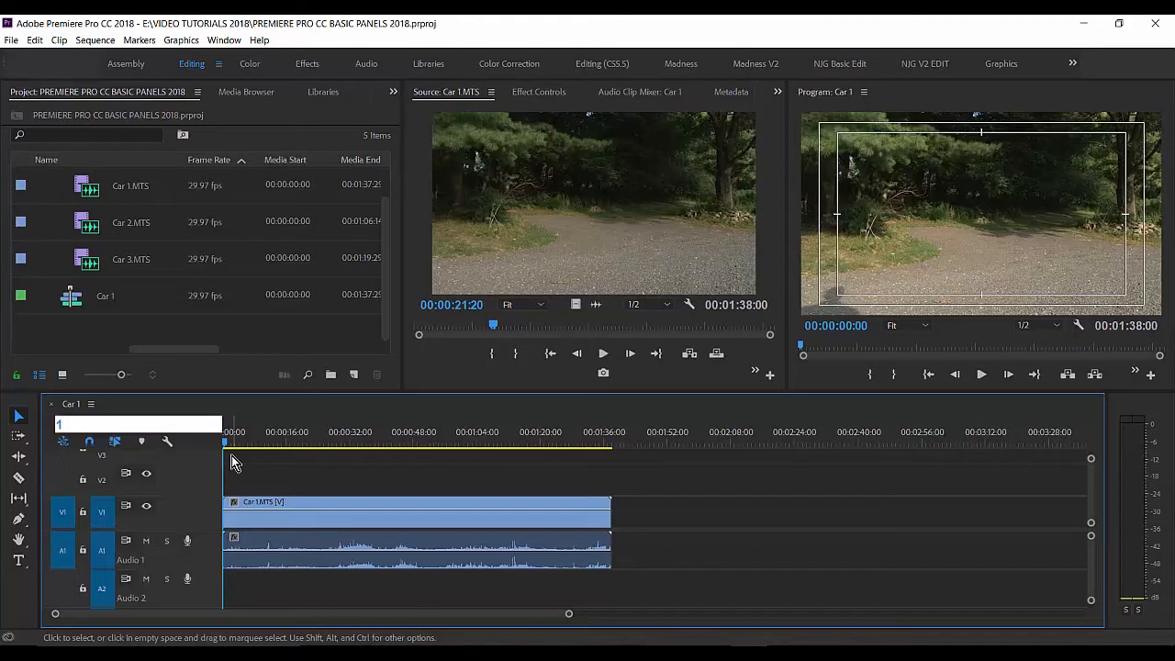
{"action": "key", "text": "End"}
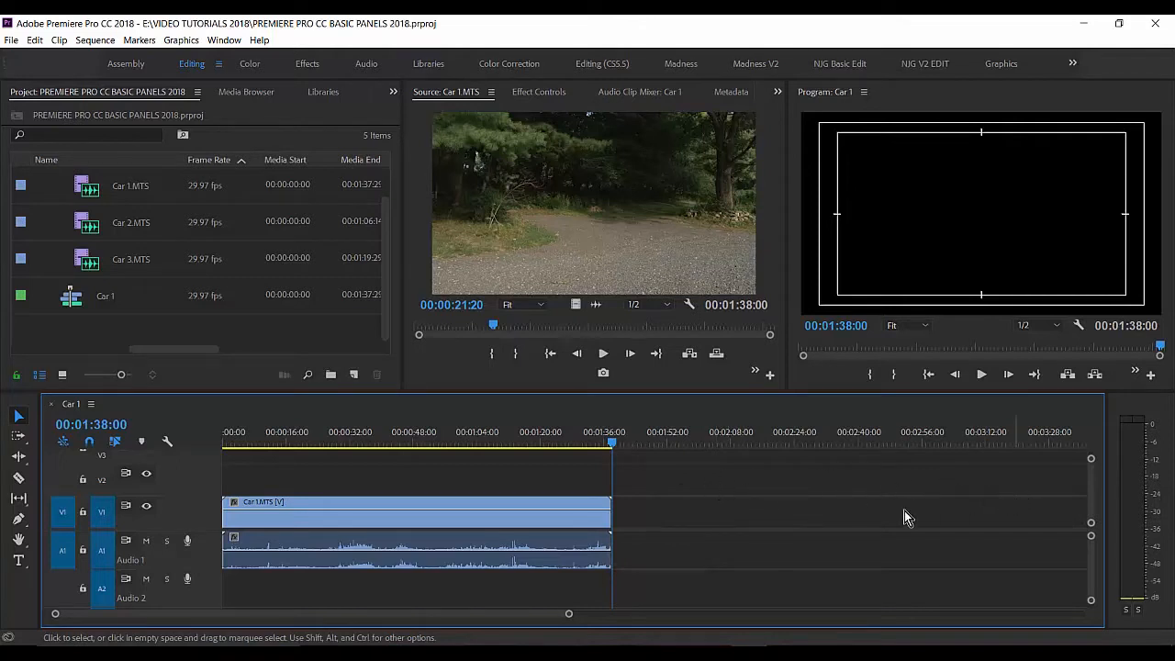
{"action": "left_click", "coordinate": [527, 440]}
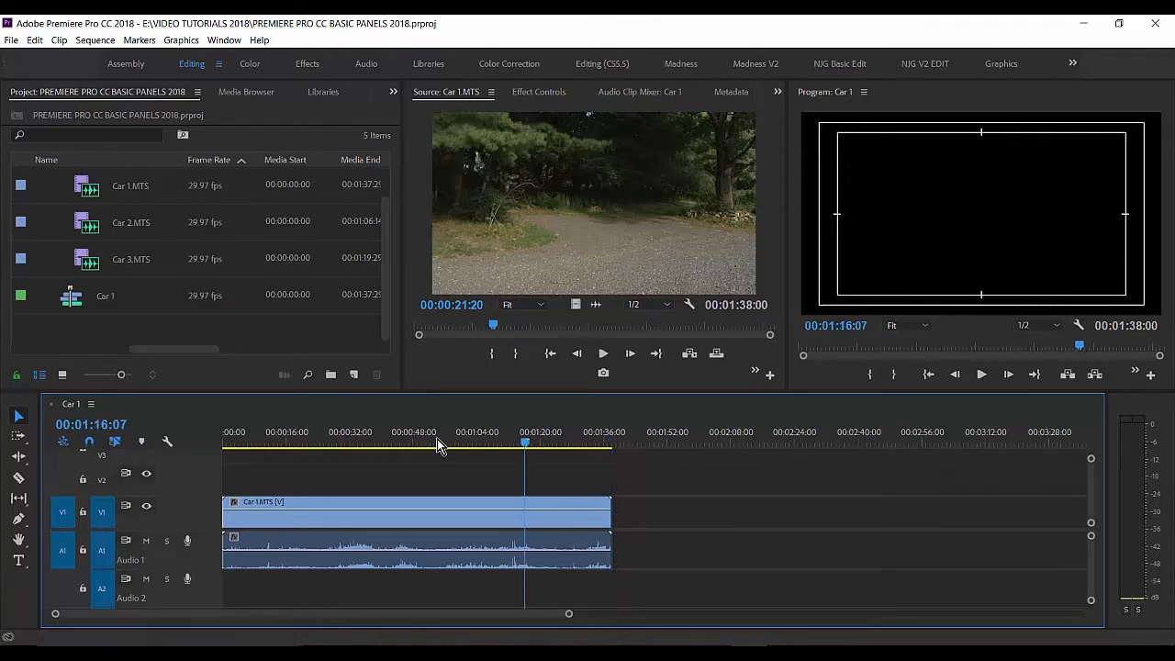
{"action": "left_click", "coordinate": [437, 442]}
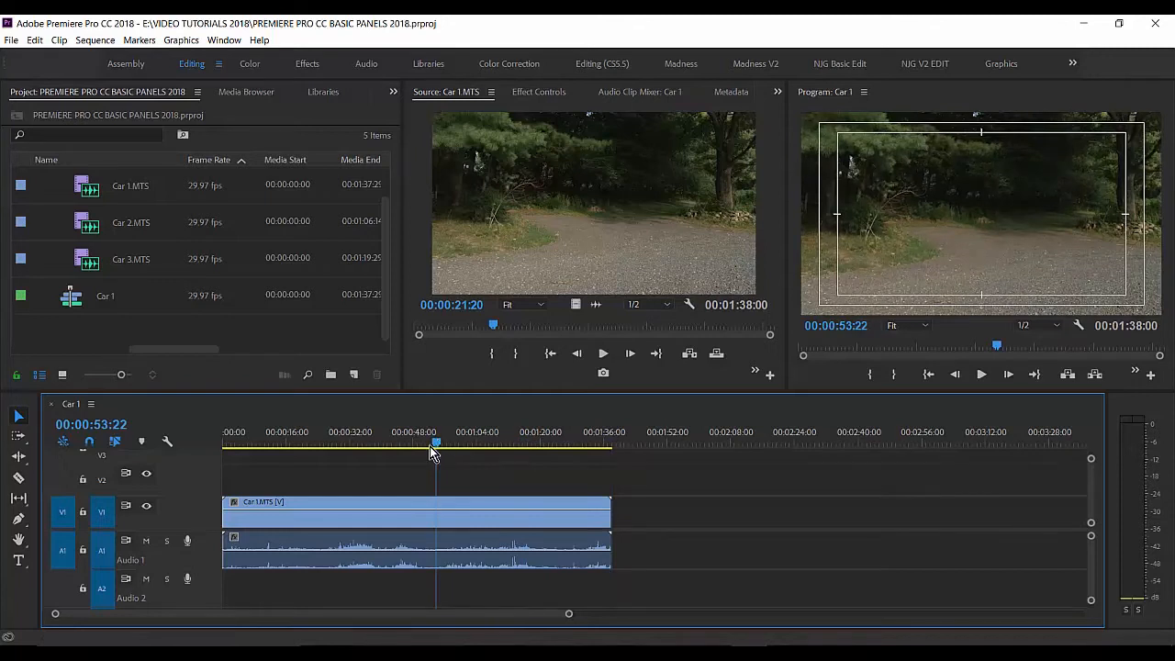
{"action": "mouse_move", "coordinate": [429, 446]}
{"action": "left_mouse_down"}
{"action": "mouse_move", "coordinate": [388, 447]}
{"action": "mouse_move", "coordinate": [409, 448]}
{"action": "left_mouse_up"}
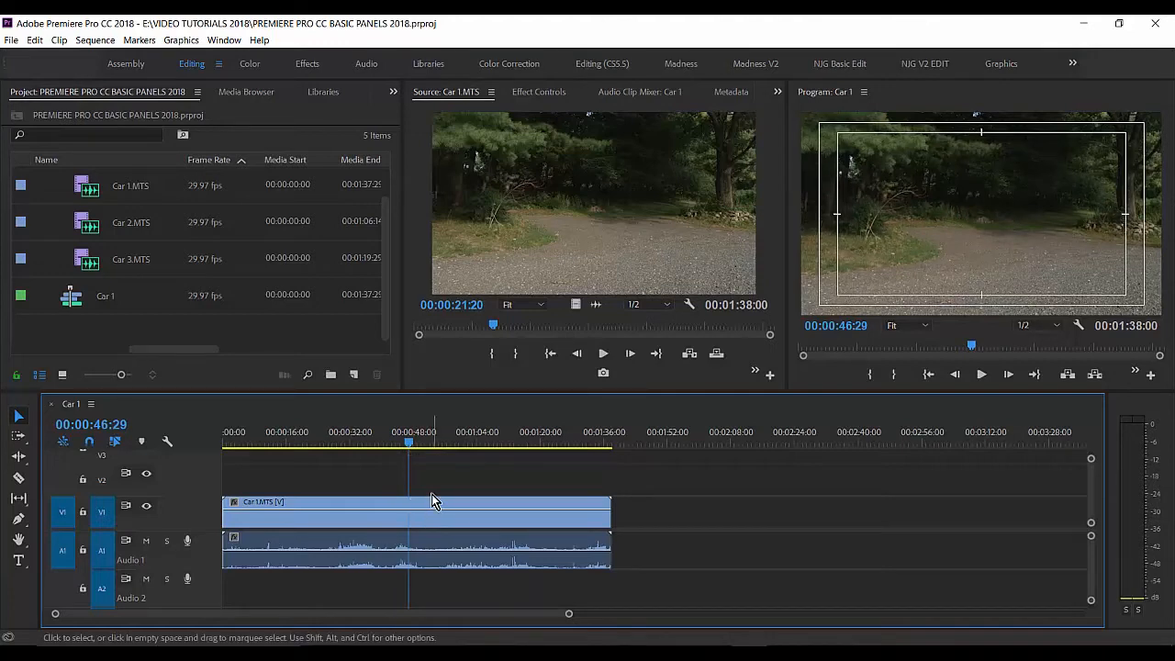
Zoom the timeline in around the playhead until individual frames can be distinguished.
{"action": "key", "text": "equal"}
{"action": "key", "text": "equal"}
{"action": "key", "text": "equal"}
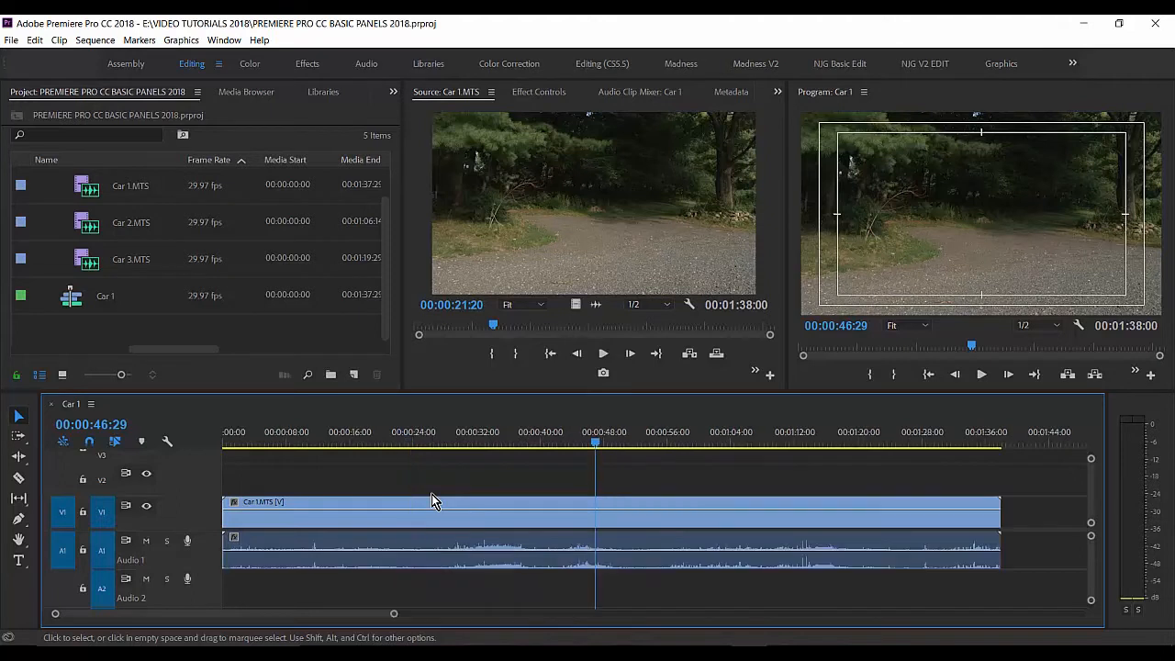
{"action": "key", "text": "equal"}
{"action": "key", "text": "equal"}
{"action": "key", "text": "equal"}
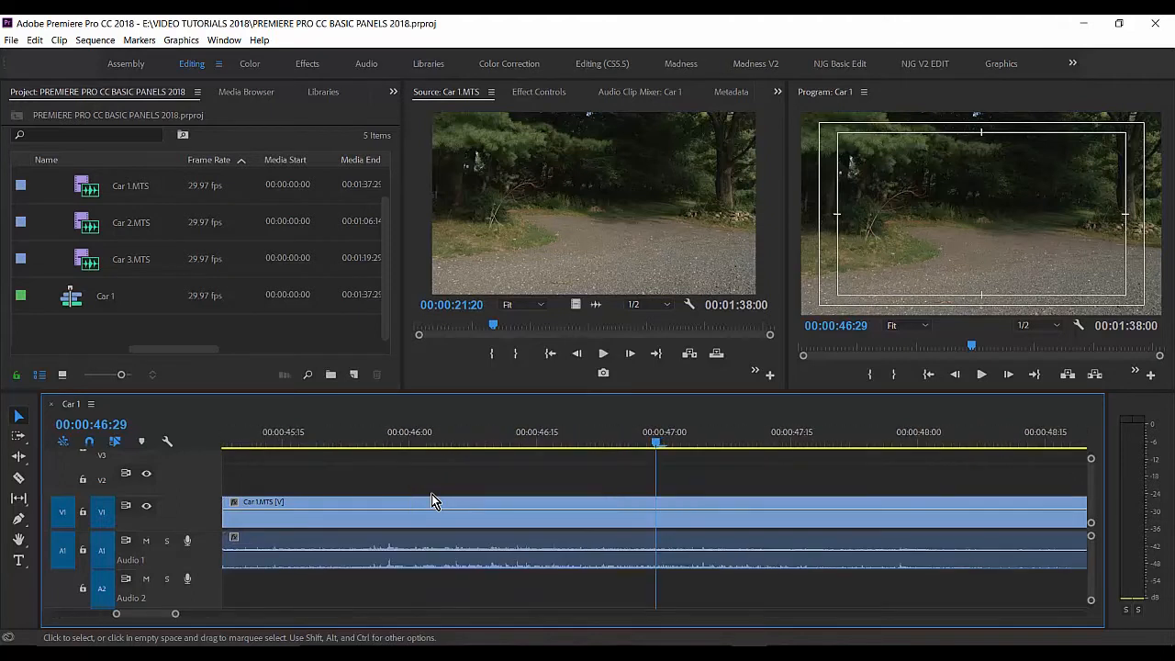
Zoom the timeline out until the whole Car 1.MTS clip occupies only a small part of it.
{"action": "key", "text": "minus"}
{"action": "key", "text": "minus"}
{"action": "key", "text": "minus"}
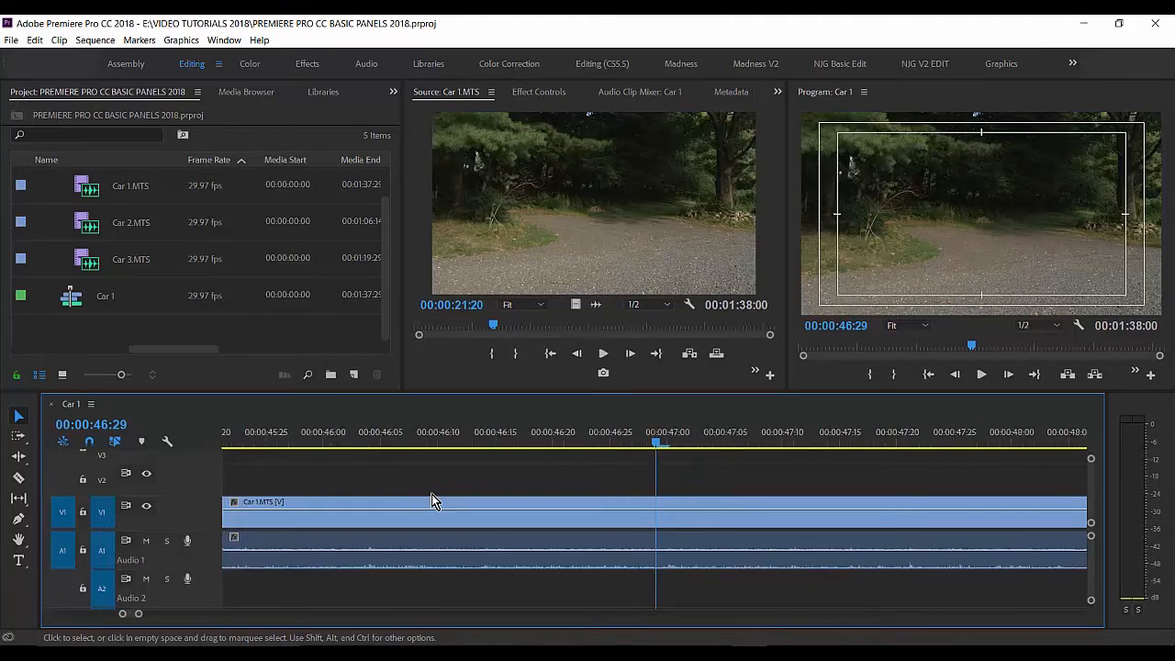
{"action": "key", "text": "minus"}
{"action": "key", "text": "minus"}
{"action": "key", "text": "minus"}
{"action": "key", "text": "minus"}
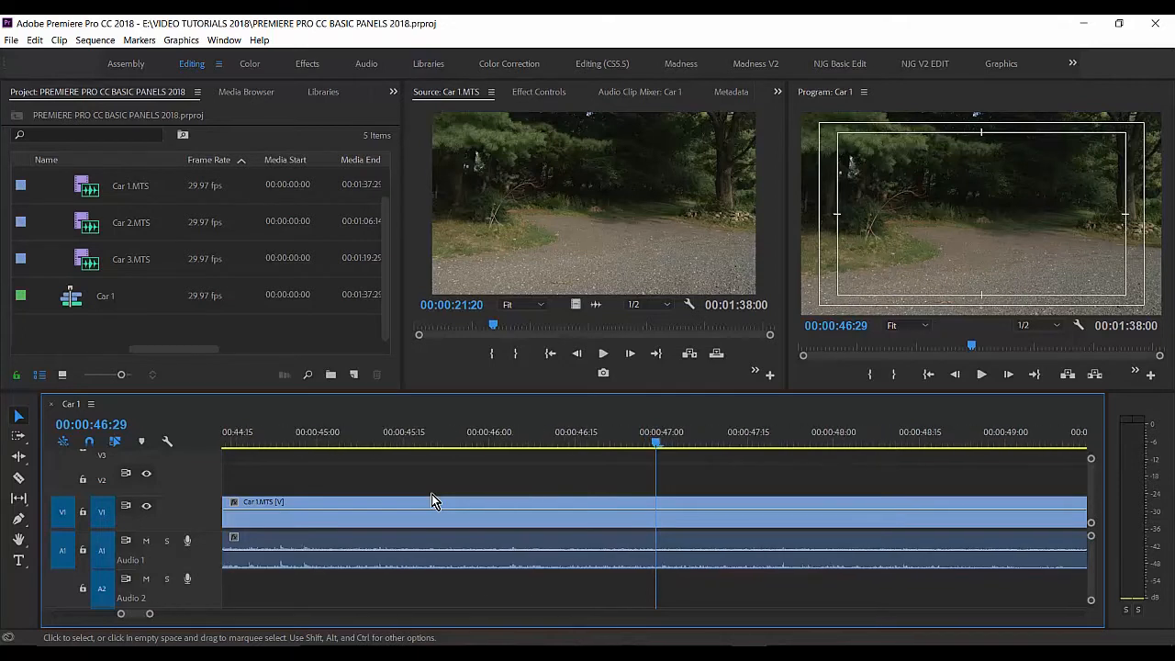
{"action": "key", "text": "minus"}
{"action": "key", "text": "minus"}
{"action": "key", "text": "minus"}
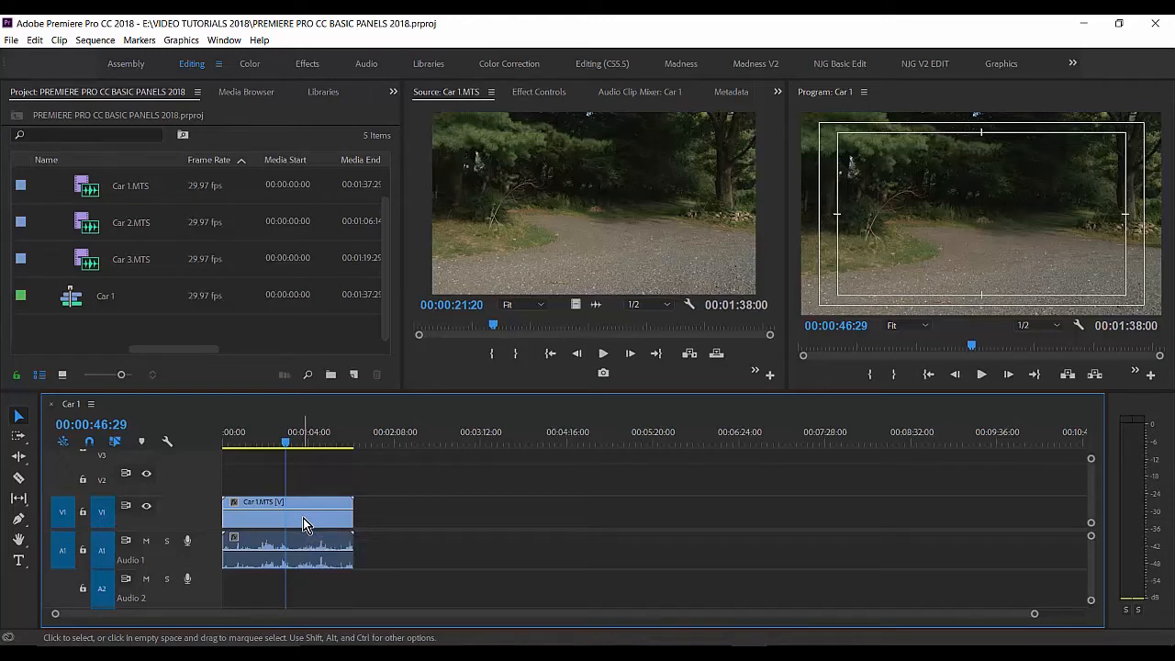
Place the playhead at about 00:00:46:02, where the car is at the frame's edge, and magnify the timeline to frame level.
{"action": "mouse_move", "coordinate": [284, 442]}
{"action": "left_mouse_down"}
{"action": "mouse_move", "coordinate": [263, 445]}
{"action": "mouse_move", "coordinate": [285, 443]}
{"action": "left_mouse_up"}
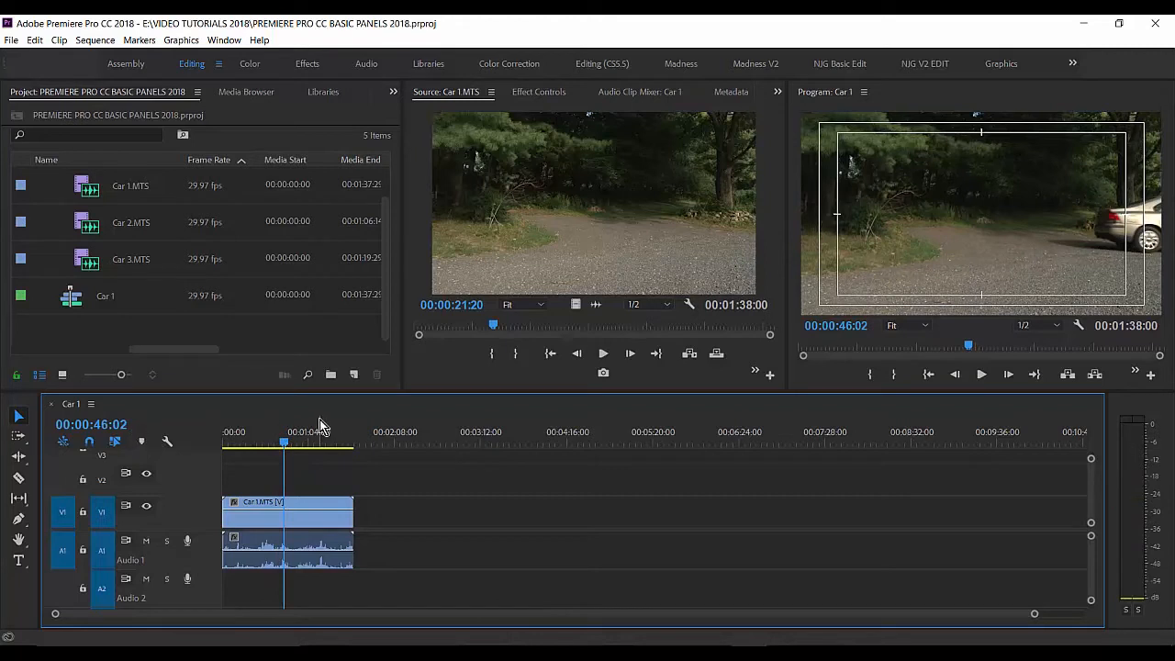
{"action": "key", "text": "backslash"}
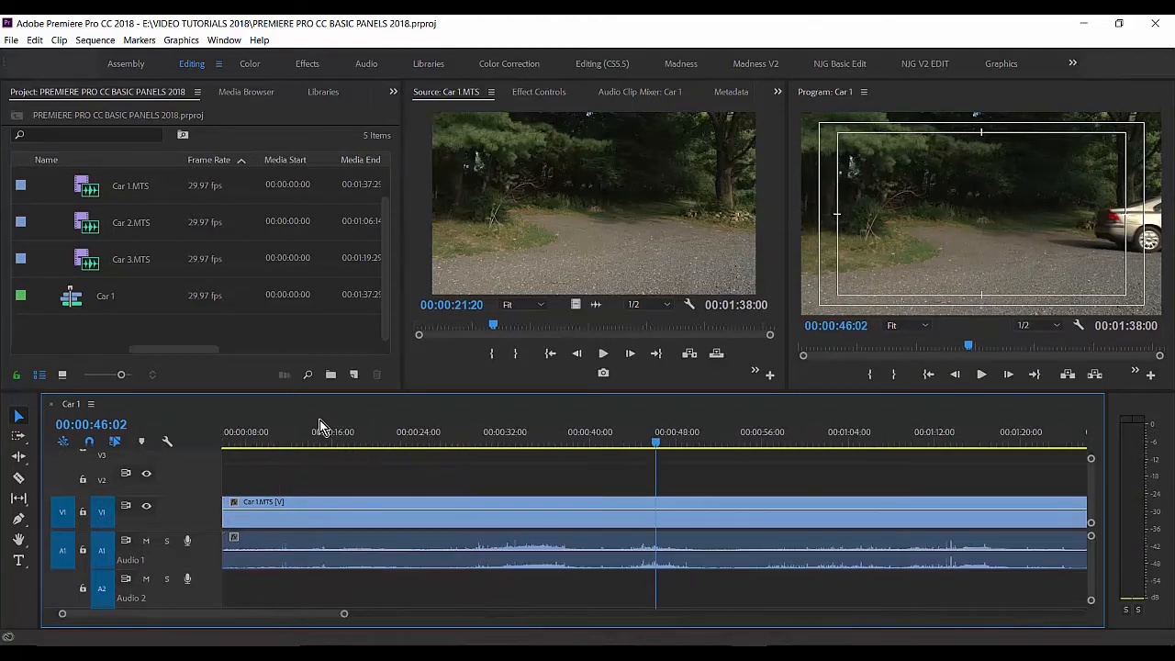
{"action": "key", "text": "equal"}
{"action": "key", "text": "equal"}
{"action": "key", "text": "equal"}
{"action": "key", "text": "equal"}
{"action": "key", "text": "equal"}
{"action": "key", "text": "equal"}
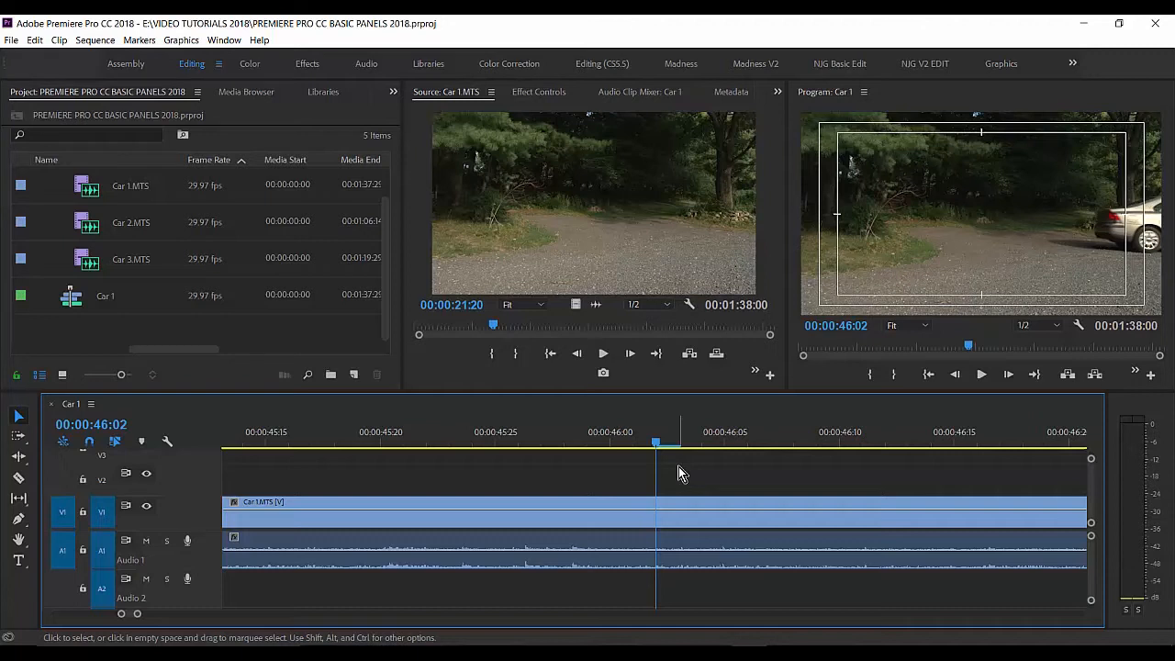
Move the playhead to about 00:00:46:11 and zoom the timeline out to show the entire clip.
{"action": "key", "text": "minus"}
{"action": "key", "text": "minus"}
{"action": "key", "text": "minus"}
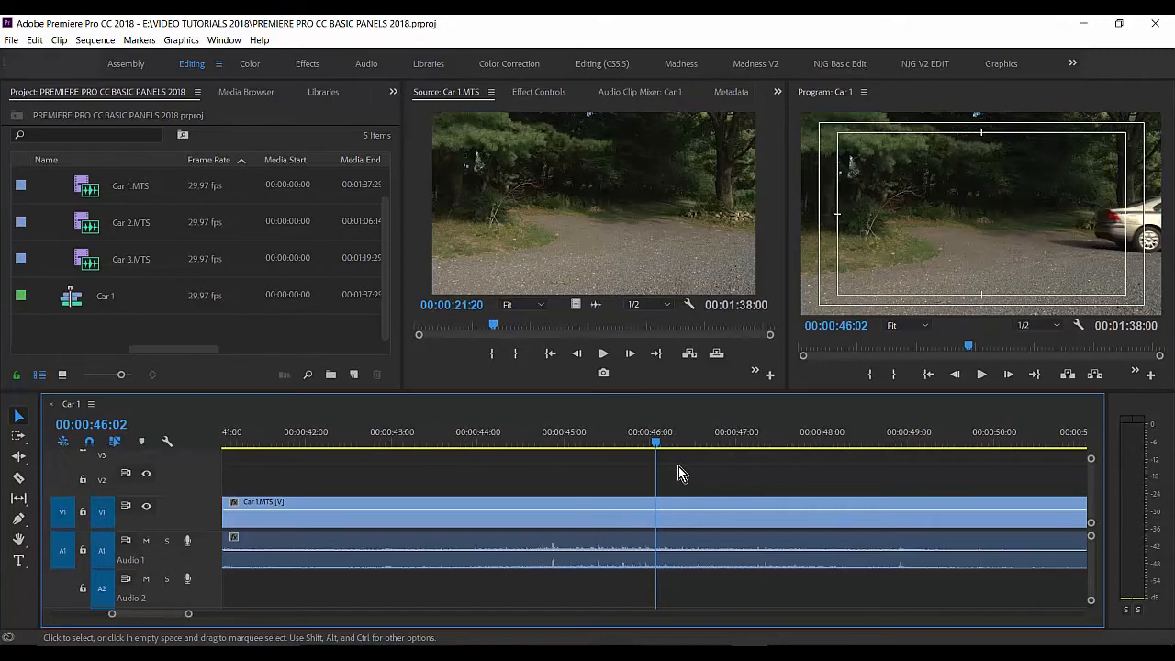
{"action": "left_click", "coordinate": [683, 447]}
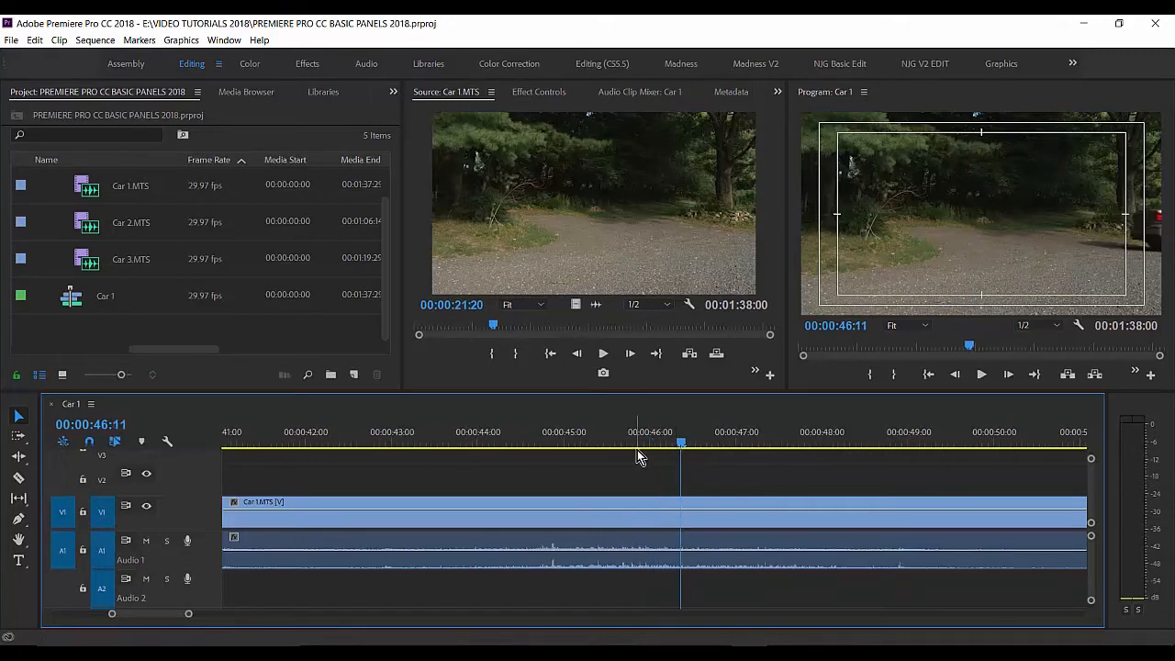
{"action": "key", "text": "minus"}
{"action": "key", "text": "minus"}
{"action": "key", "text": "minus"}
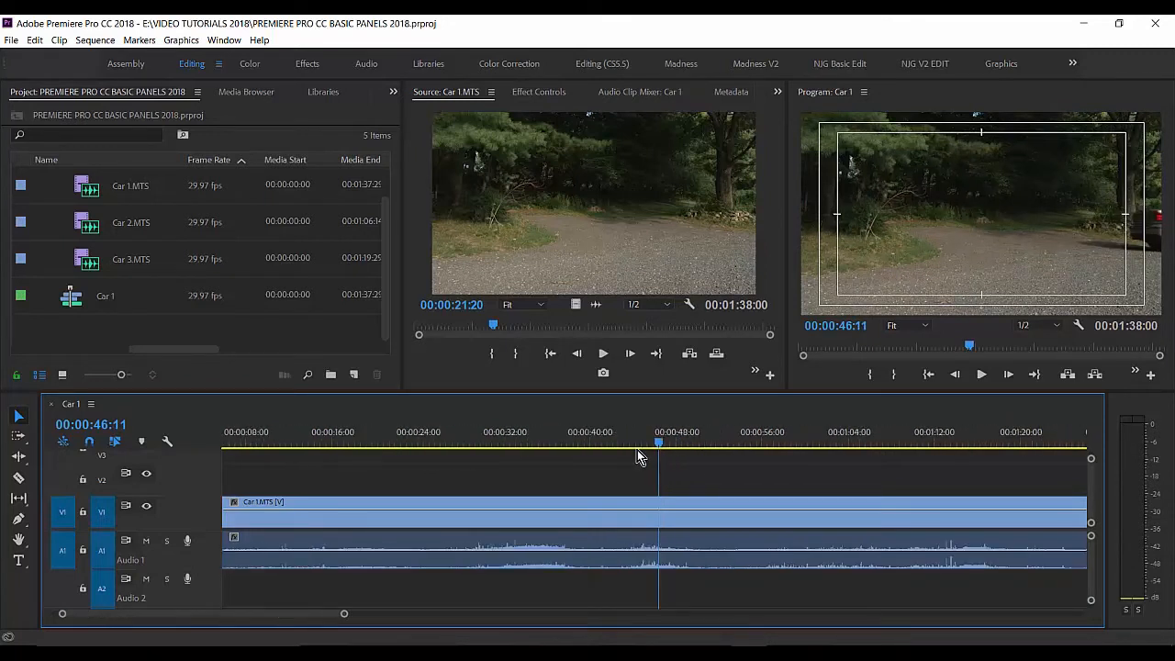
{"action": "key", "text": "minus"}
{"action": "key", "text": "minus"}
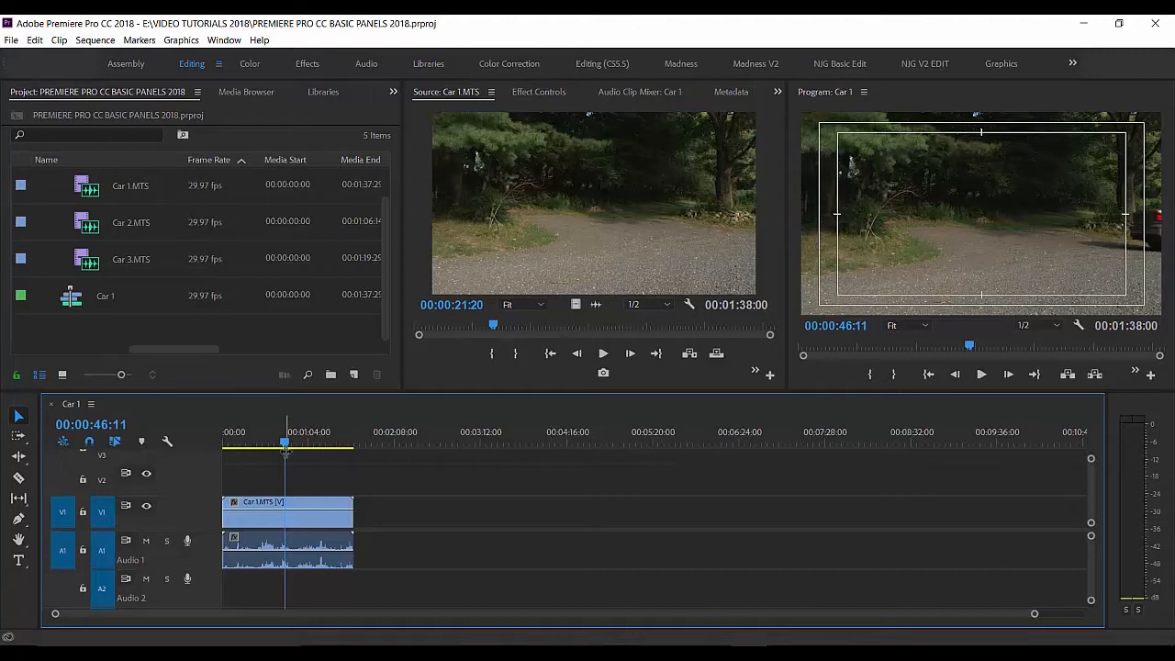
Enlarge the clip slightly in the timeline and scrub the playhead to about 00:00:18:23.
{"action": "key", "text": "equal"}
{"action": "key", "text": "equal"}
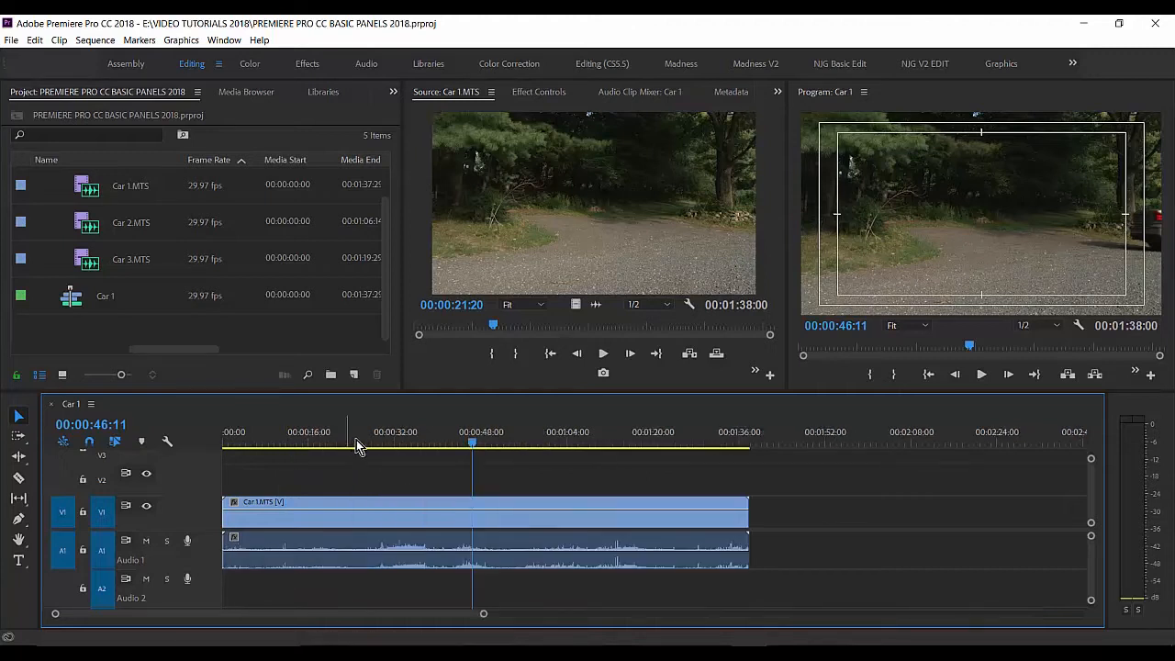
{"action": "left_click_drag", "start_coordinate": [357, 446], "coordinate": [326, 444]}
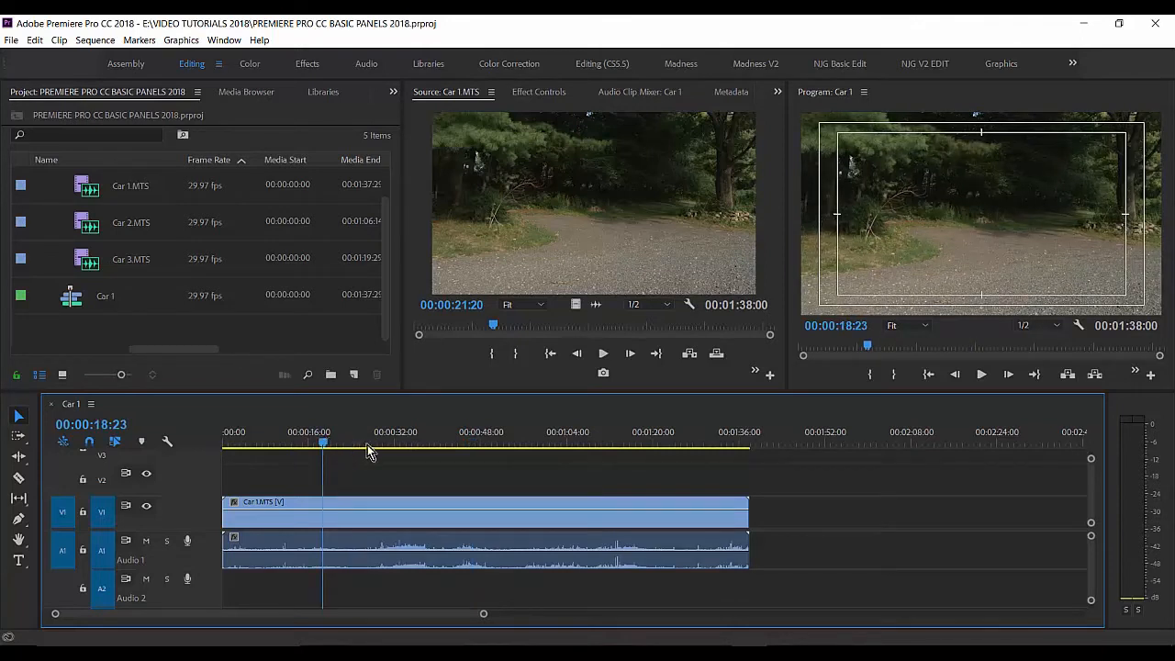
Delete the Car 1.MTS clip from the timeline and save the project with the playhead at about 00:00:23:27.
{"action": "left_click", "coordinate": [435, 508]}
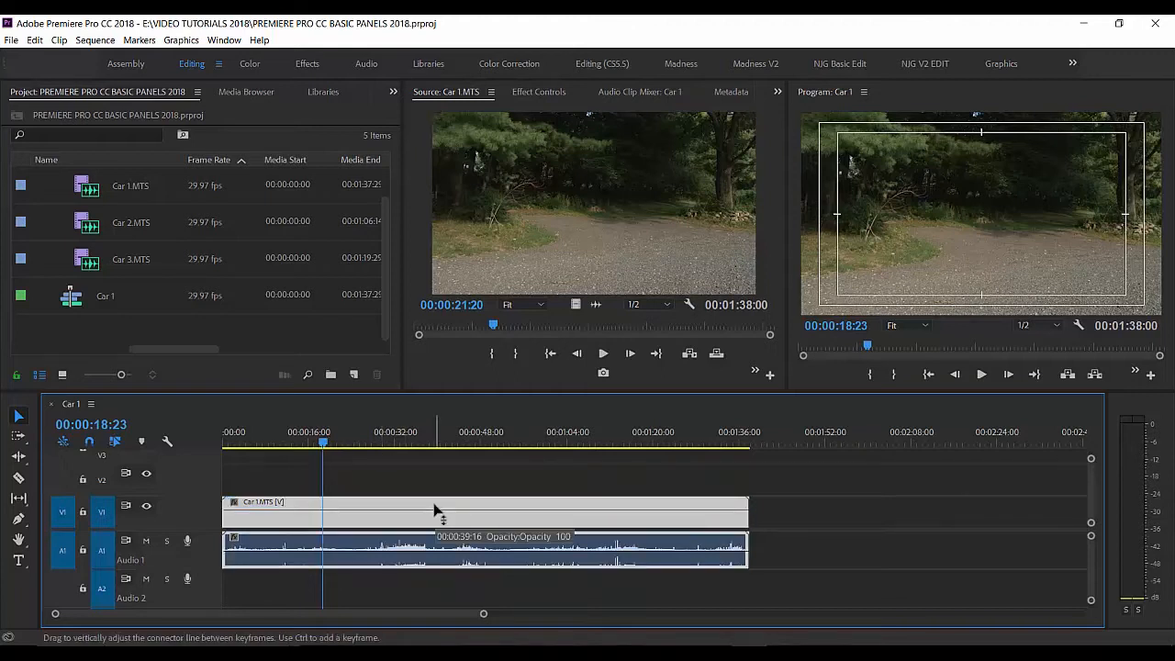
{"action": "key", "text": "Delete"}
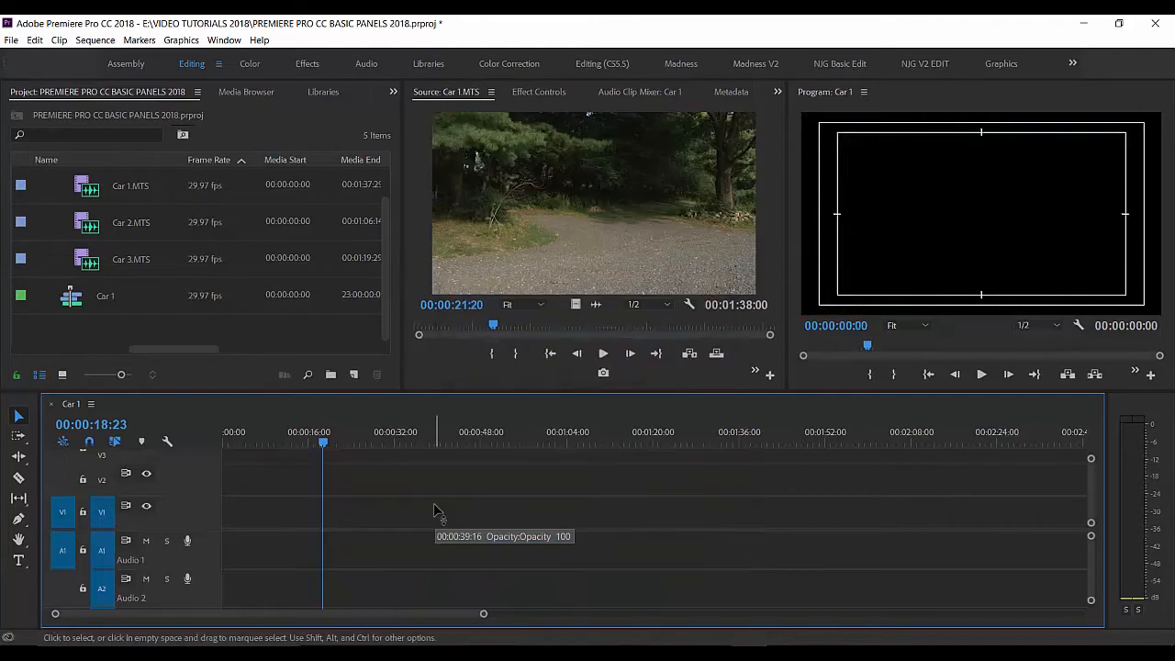
{"action": "left_click", "coordinate": [353, 446]}
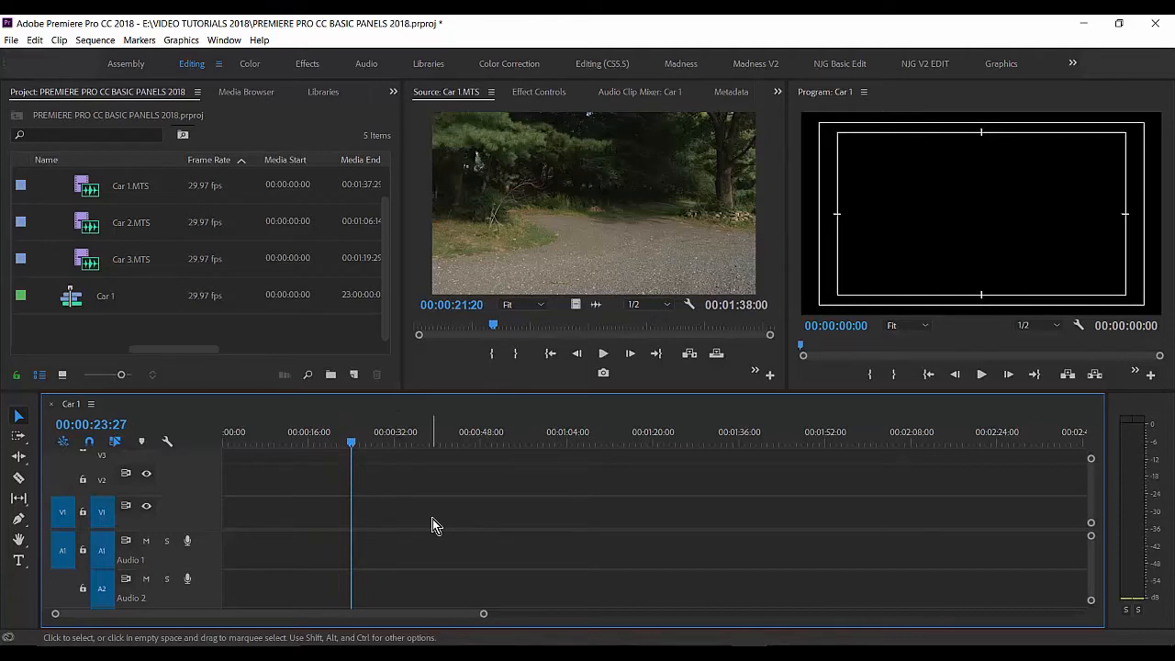
{"action": "key", "text": "ctrl+s"}
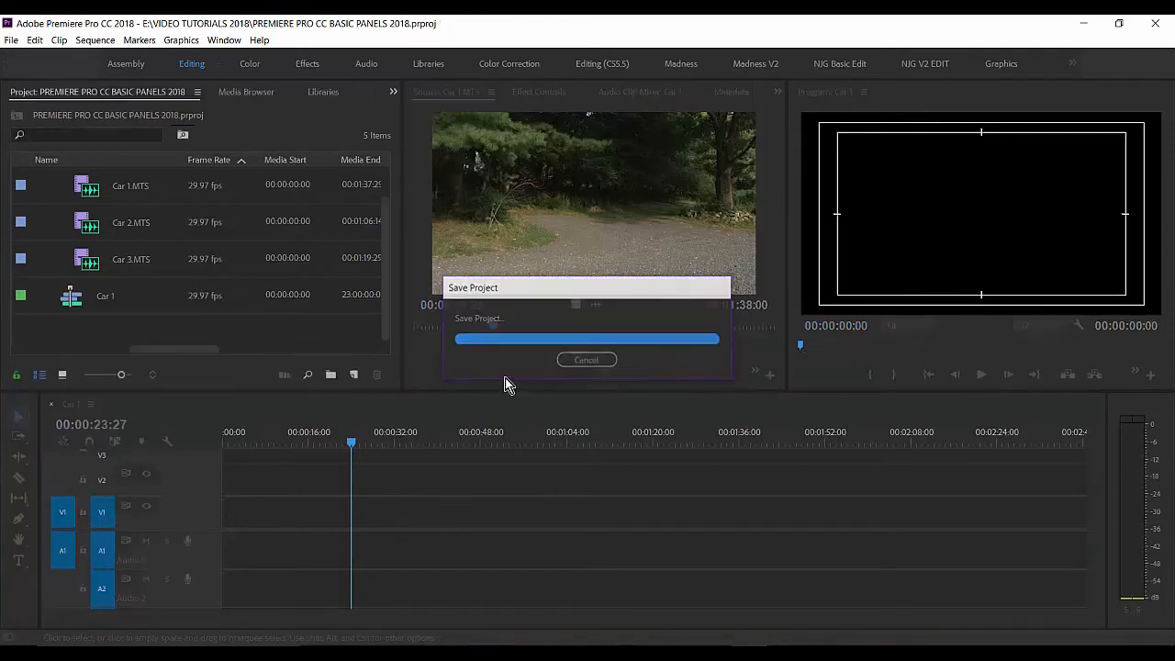
Return the sequence playhead to 00:00:00:00 and scrub backward through Car 1.MTS in the Source monitor.
{"action": "left_click", "coordinate": [287, 442]}
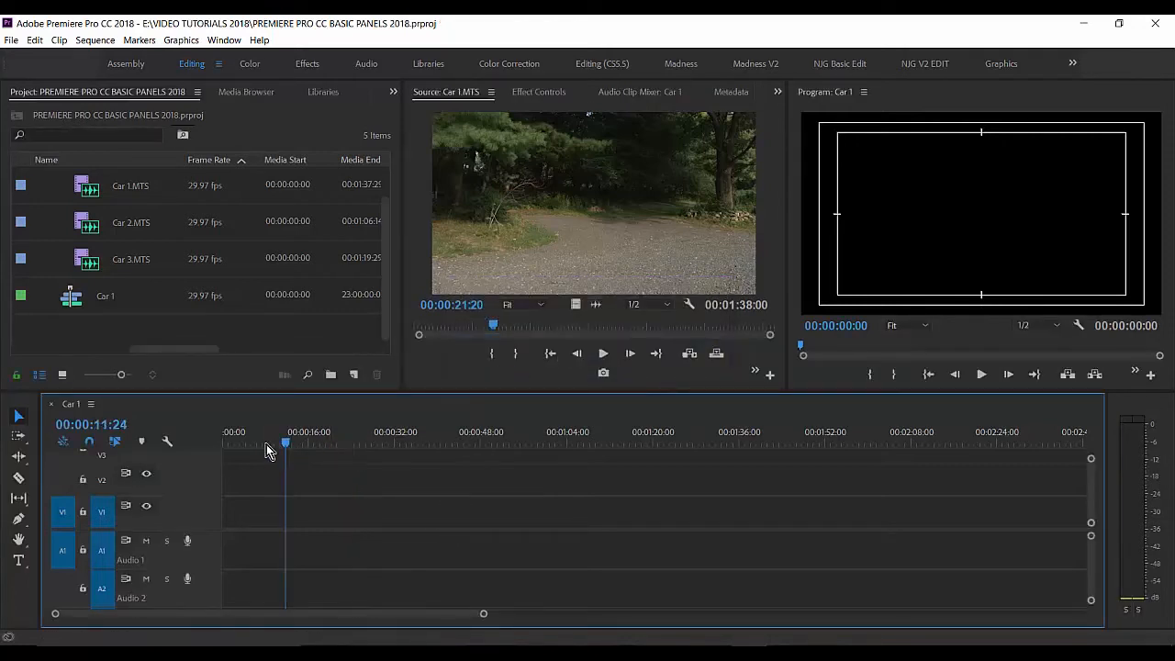
{"action": "left_click_drag", "start_coordinate": [259, 444], "coordinate": [223, 449]}
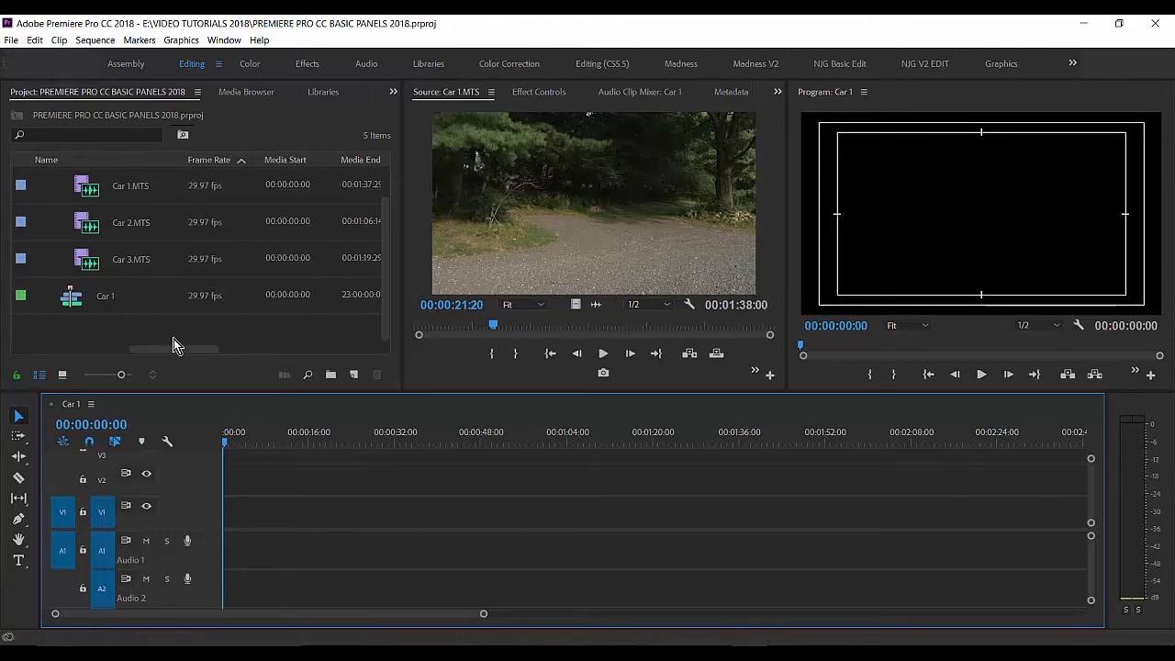
{"action": "left_click", "coordinate": [538, 180]}
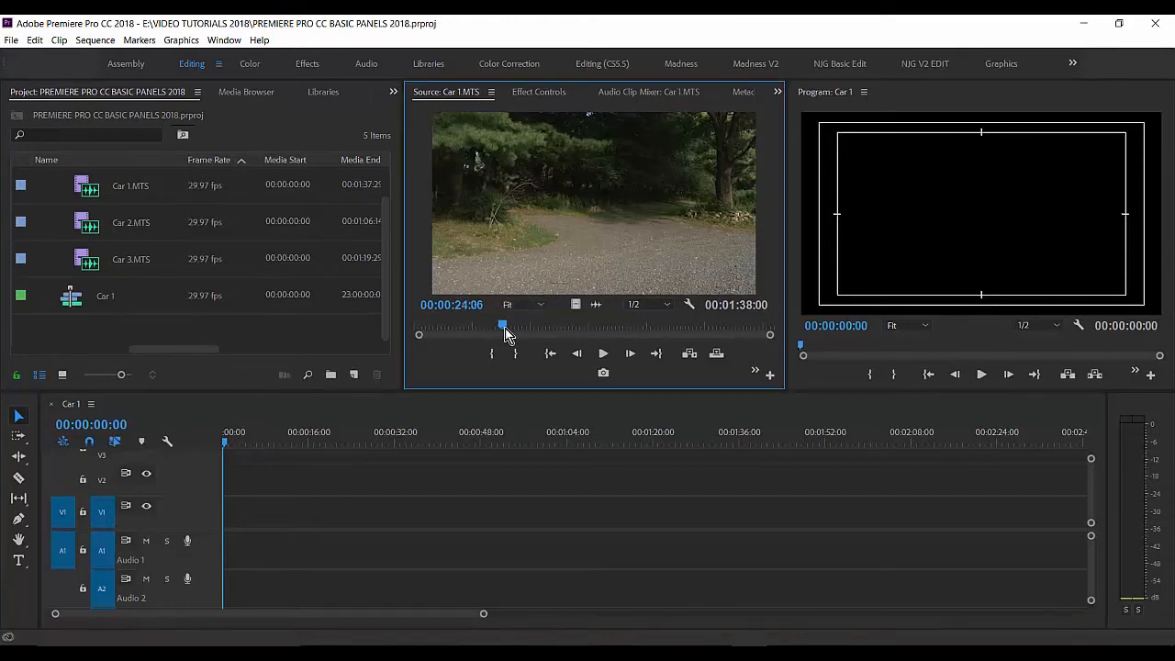
{"action": "left_click_drag", "start_coordinate": [505, 328], "coordinate": [461, 325]}
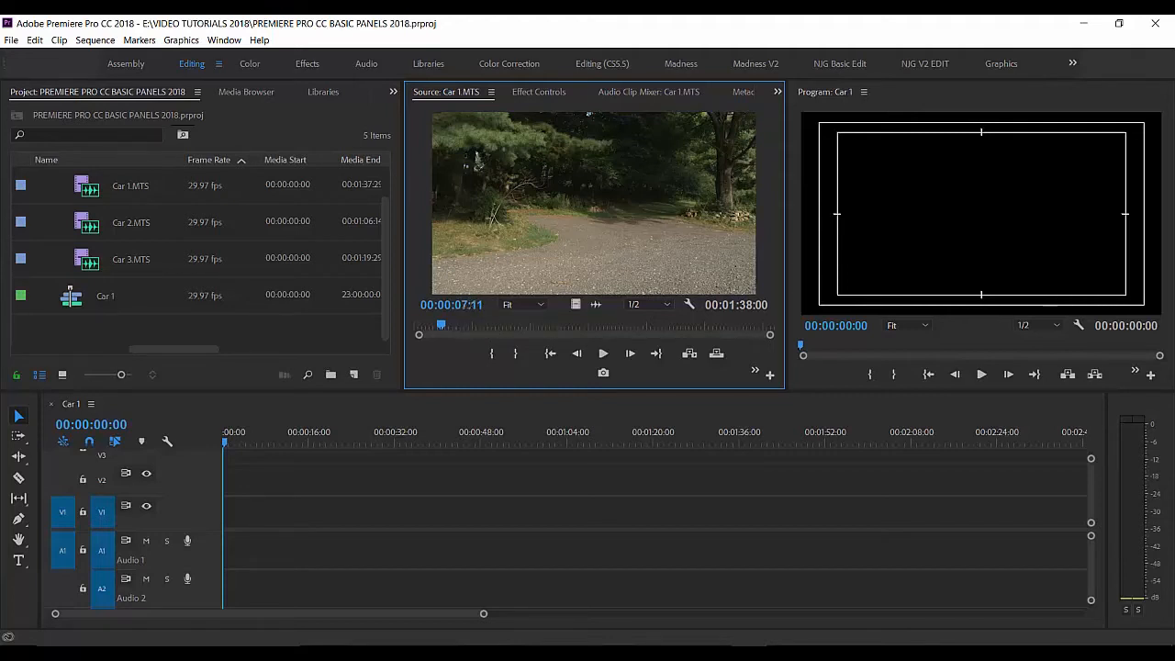
Scrub Car 1.MTS in the Source monitor to 00:00:33:01 and mark the In point there.
{"action": "left_click", "coordinate": [453, 324]}
{"action": "left_click_drag", "start_coordinate": [455, 329], "coordinate": [453, 328]}
{"action": "key", "text": "Right"}
{"action": "key", "text": "Right"}
{"action": "mouse_move", "coordinate": [450, 325]}
{"action": "left_mouse_down"}
{"action": "mouse_move", "coordinate": [440, 326]}
{"action": "mouse_move", "coordinate": [458, 328]}
{"action": "mouse_move", "coordinate": [448, 331]}
{"action": "left_mouse_up"}
{"action": "left_click_drag", "start_coordinate": [472, 331], "coordinate": [536, 330]}
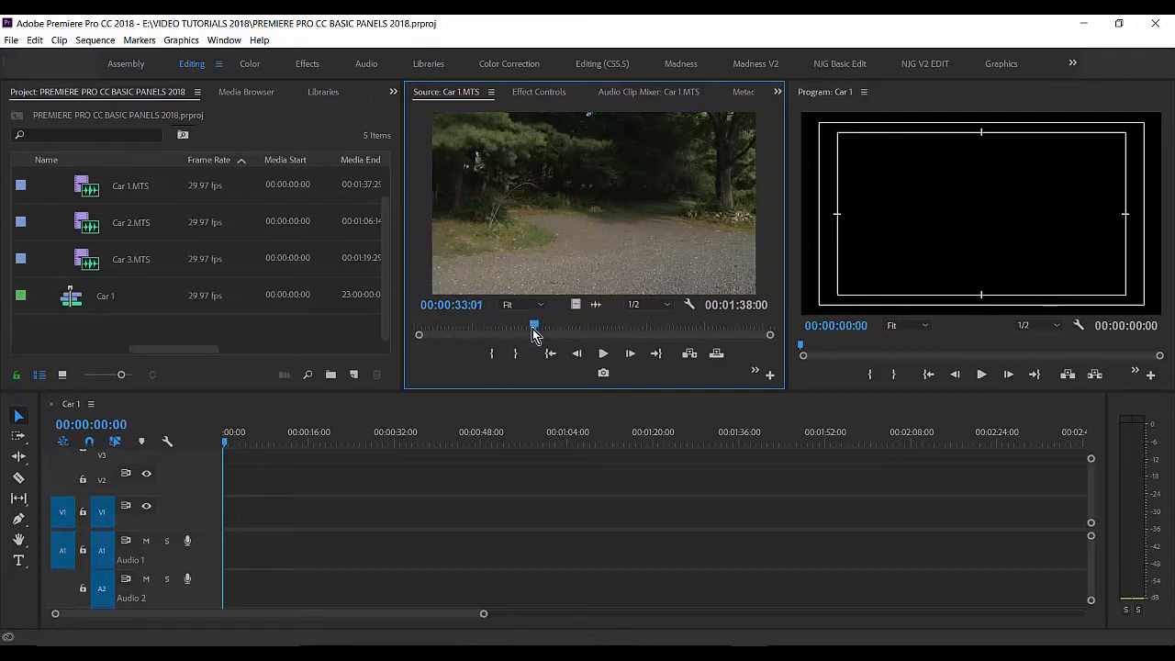
{"action": "left_click", "coordinate": [494, 354]}
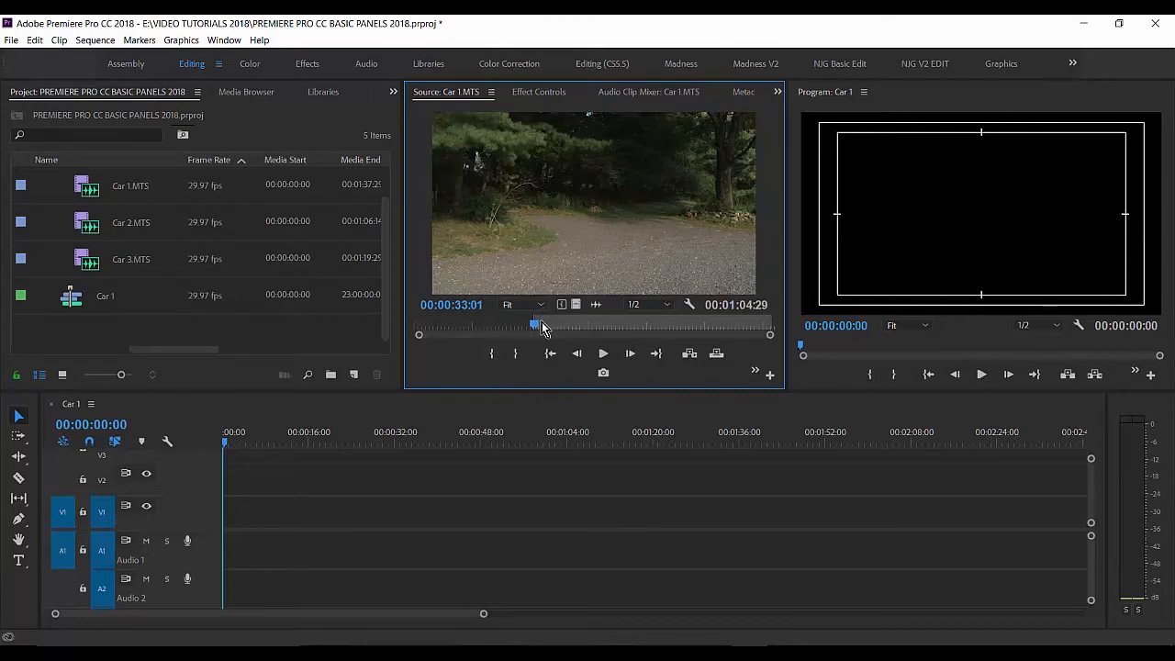
Move the source playhead to 00:00:46:27 and mark the Out point of Car 1.MTS.
{"action": "left_click_drag", "start_coordinate": [535, 328], "coordinate": [501, 333]}
{"action": "left_click_drag", "start_coordinate": [498, 328], "coordinate": [585, 329]}
{"action": "left_click", "coordinate": [516, 354]}
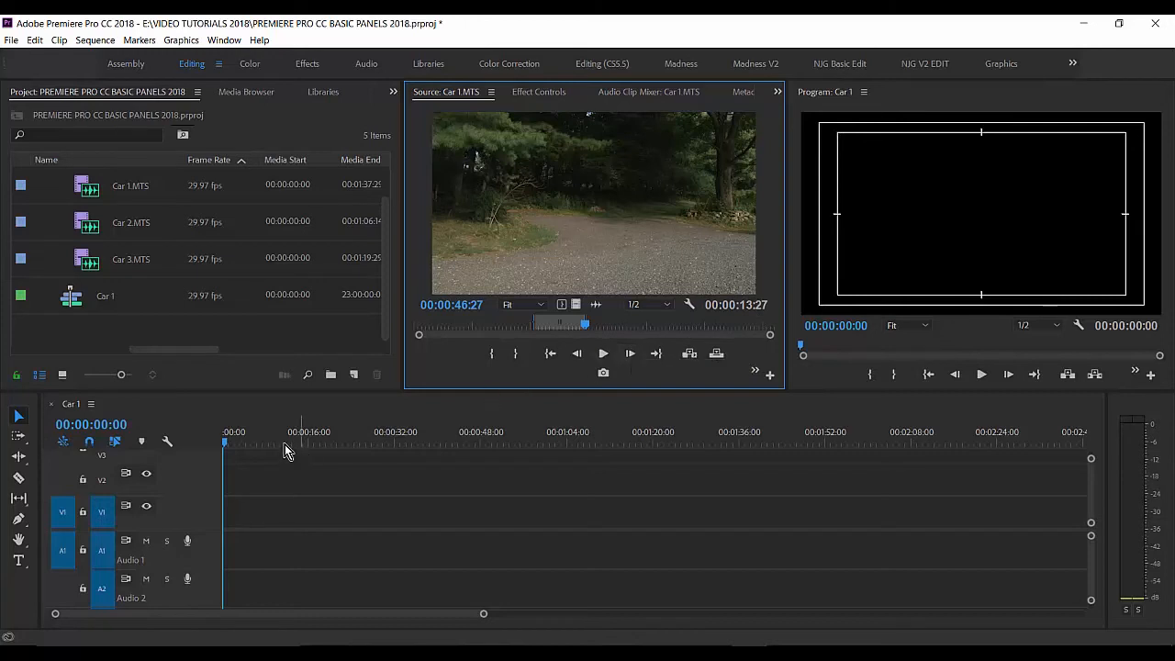
Scrub the sequence playhead forward and return it to the start, and toggle the A1 source patch off and on.
{"action": "left_click_drag", "start_coordinate": [319, 442], "coordinate": [542, 441]}
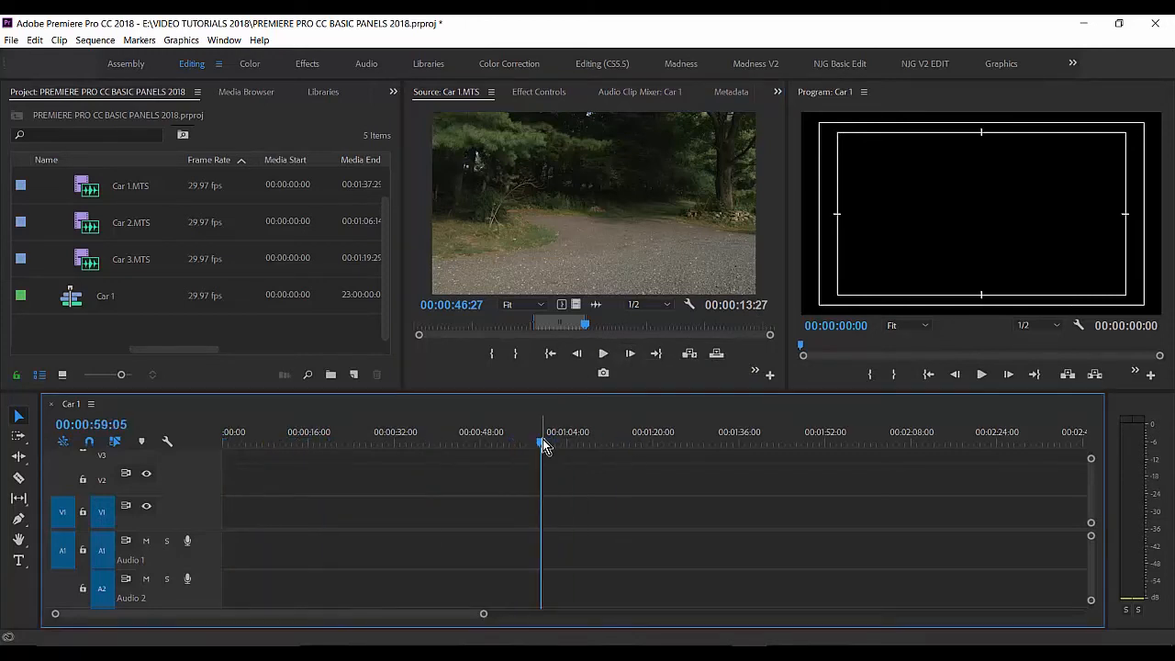
{"action": "key", "text": "Home"}
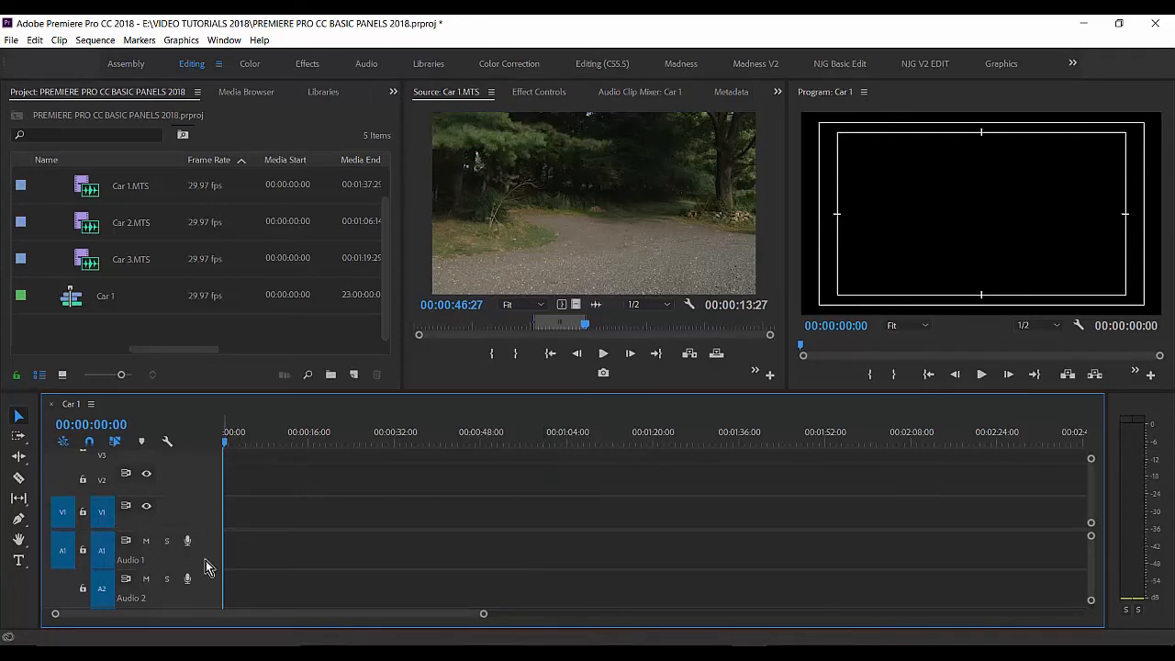
{"action": "left_click", "coordinate": [62, 514]}
{"action": "left_click", "coordinate": [62, 514]}
{"action": "left_click", "coordinate": [62, 562]}
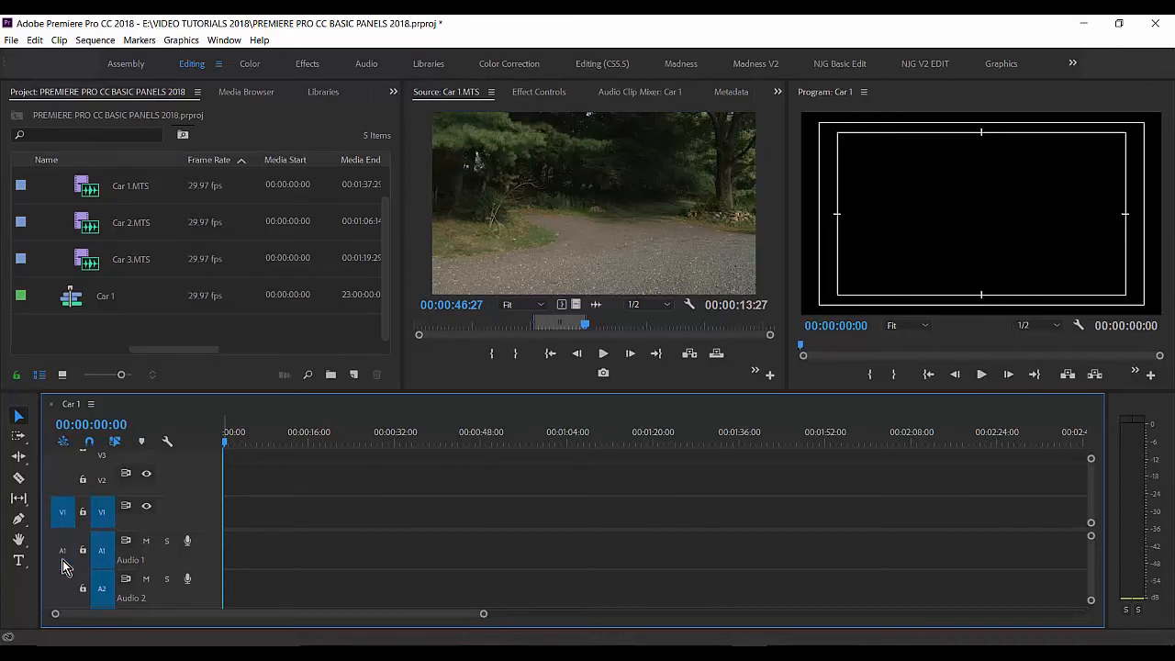
{"action": "left_click", "coordinate": [62, 562]}
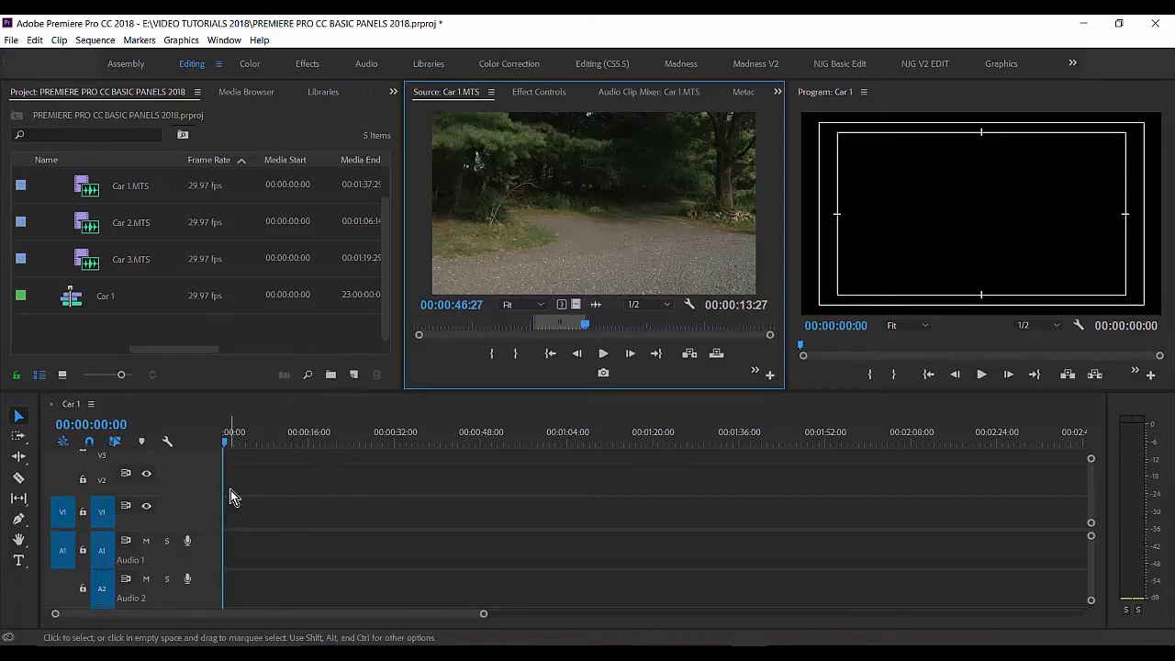
Insert the marked section of Car 1.MTS at the start of the sequence on V1 and A1.
{"action": "left_click", "coordinate": [695, 359]}
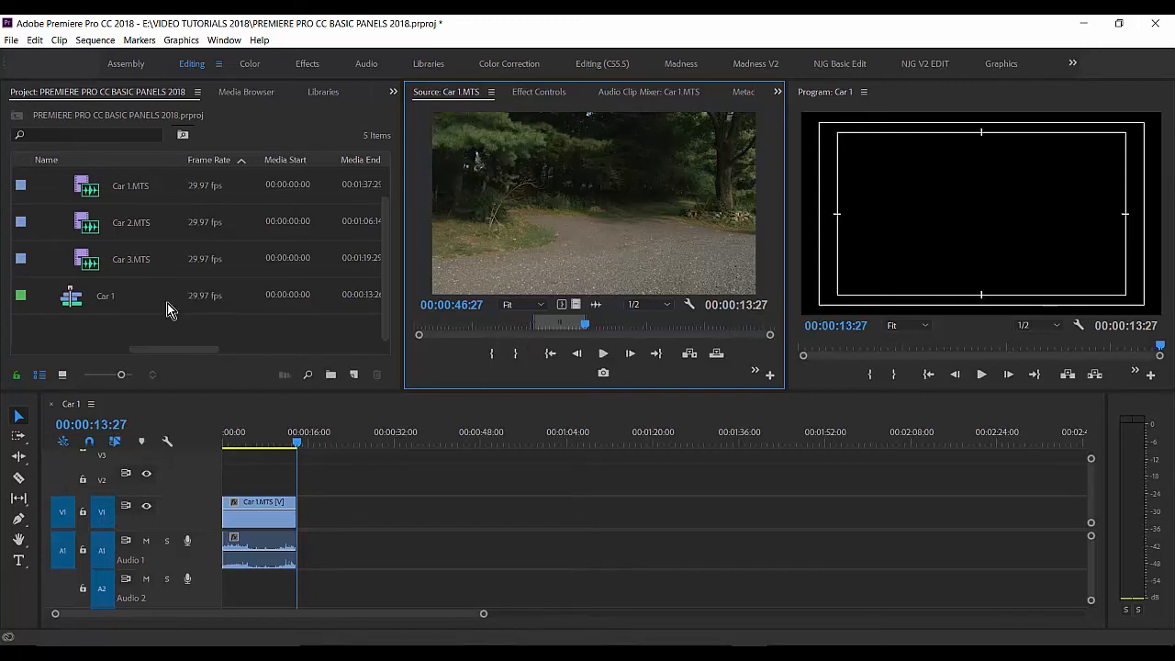
Open Car 2.MTS in the Source monitor and scrub through it to about 00:00:29:20.
{"action": "double_click", "coordinate": [89, 231]}
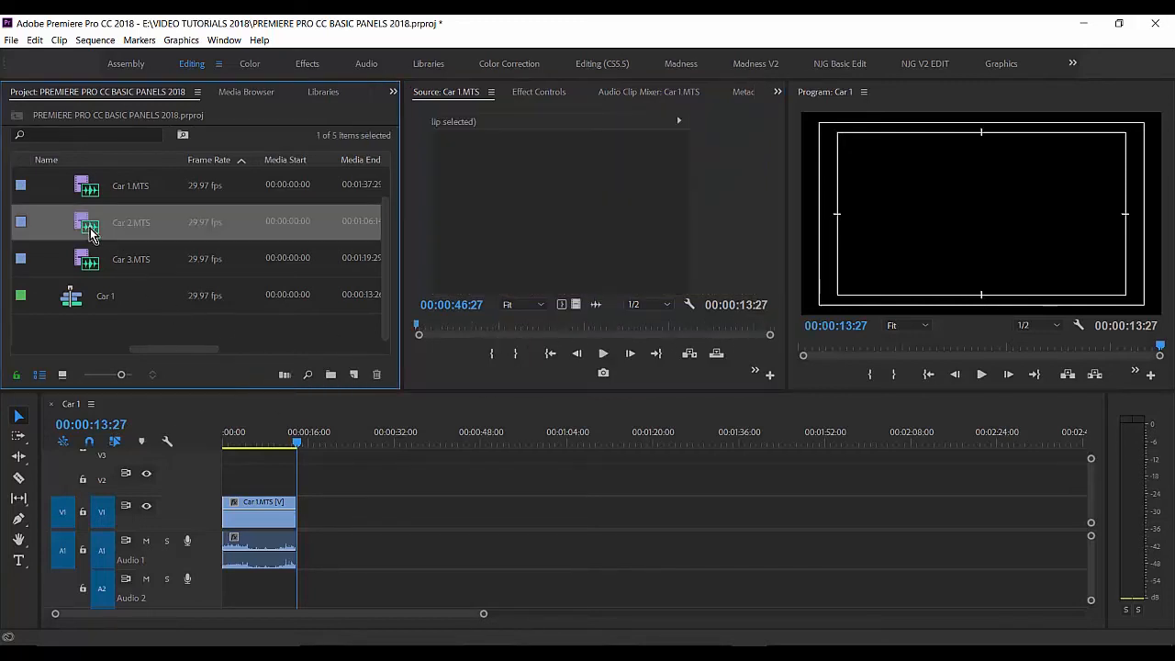
{"action": "left_click", "coordinate": [429, 331]}
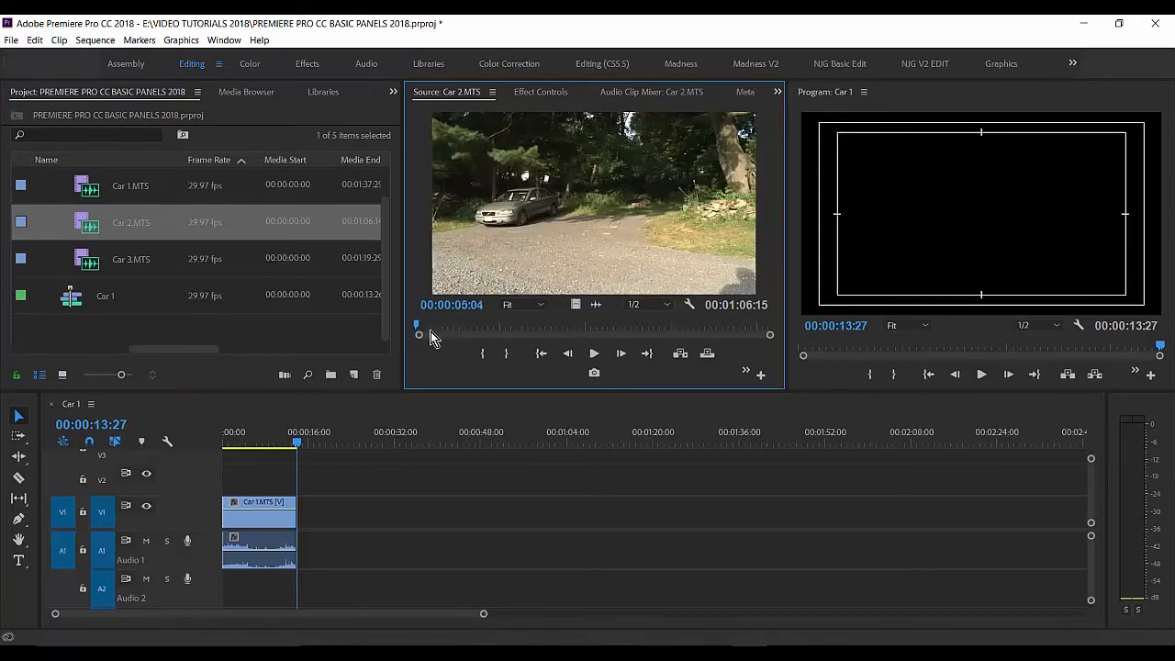
{"action": "left_click_drag", "start_coordinate": [431, 331], "coordinate": [575, 331]}
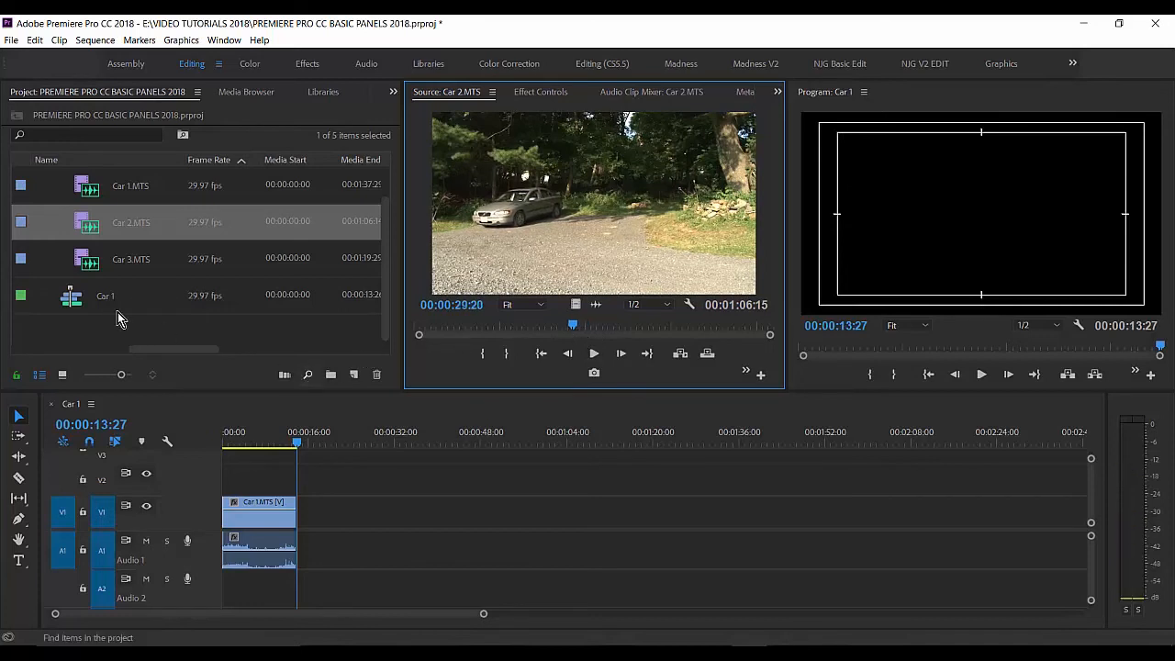
Load Car 3.MTS into the Source monitor and scrub to about 00:00:25:11, just before the car enters the frame.
{"action": "double_click", "coordinate": [88, 268]}
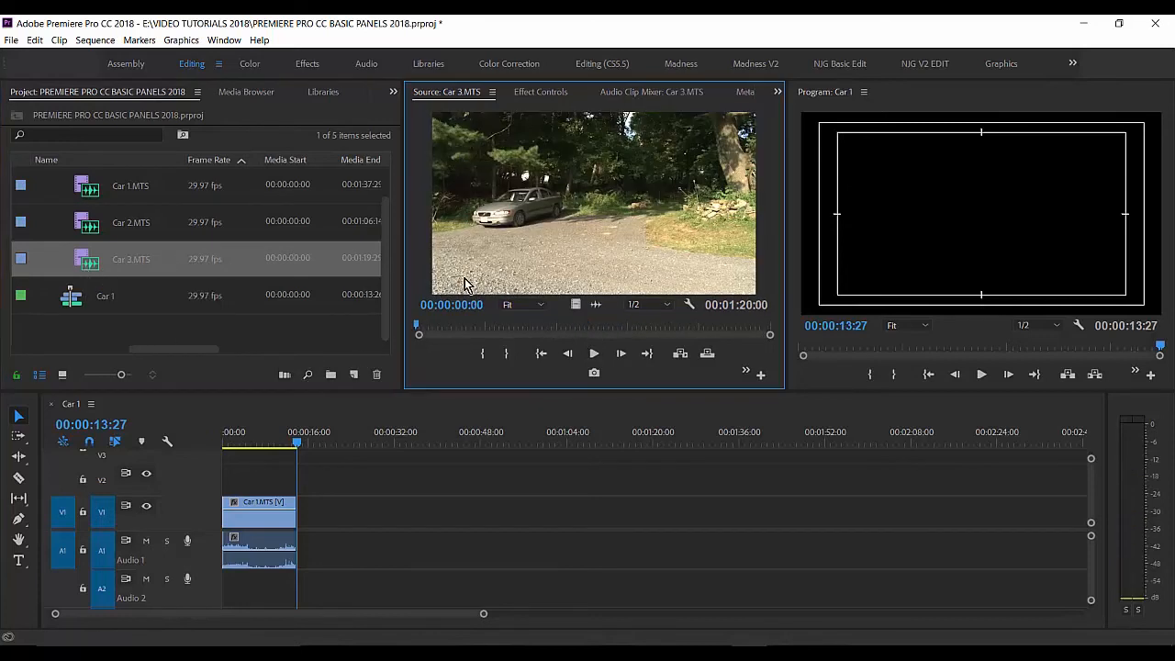
{"action": "left_click_drag", "start_coordinate": [425, 327], "coordinate": [445, 328]}
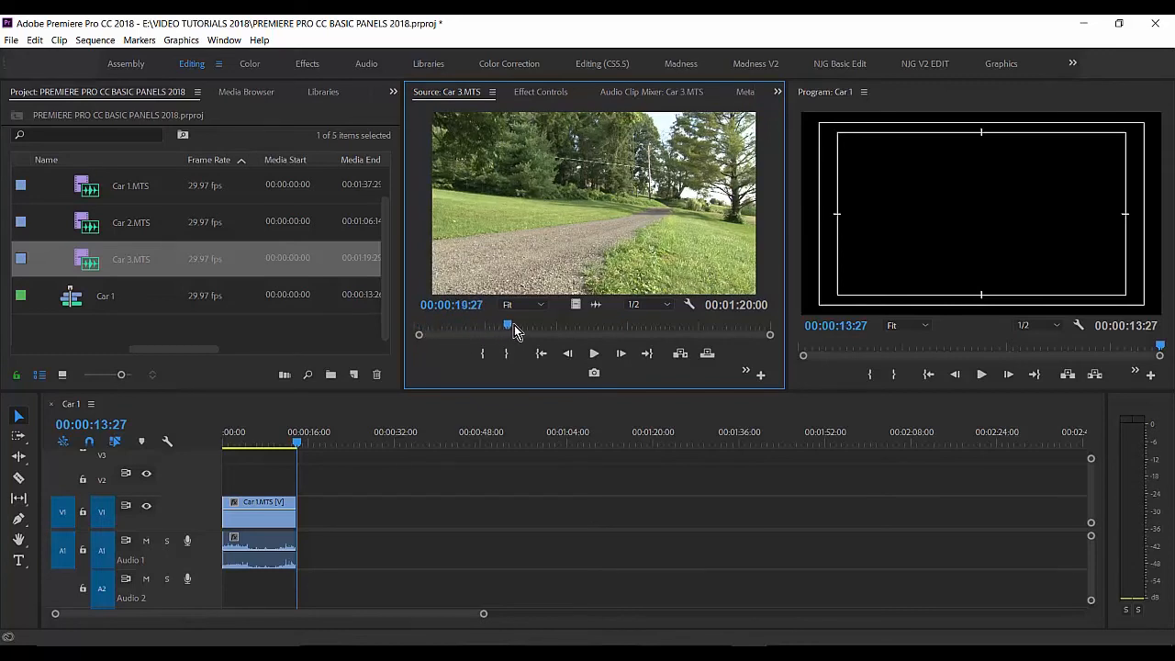
{"action": "mouse_move", "coordinate": [514, 331]}
{"action": "left_mouse_down"}
{"action": "mouse_move", "coordinate": [567, 323]}
{"action": "mouse_move", "coordinate": [450, 338]}
{"action": "mouse_move", "coordinate": [532, 332]}
{"action": "left_mouse_up"}
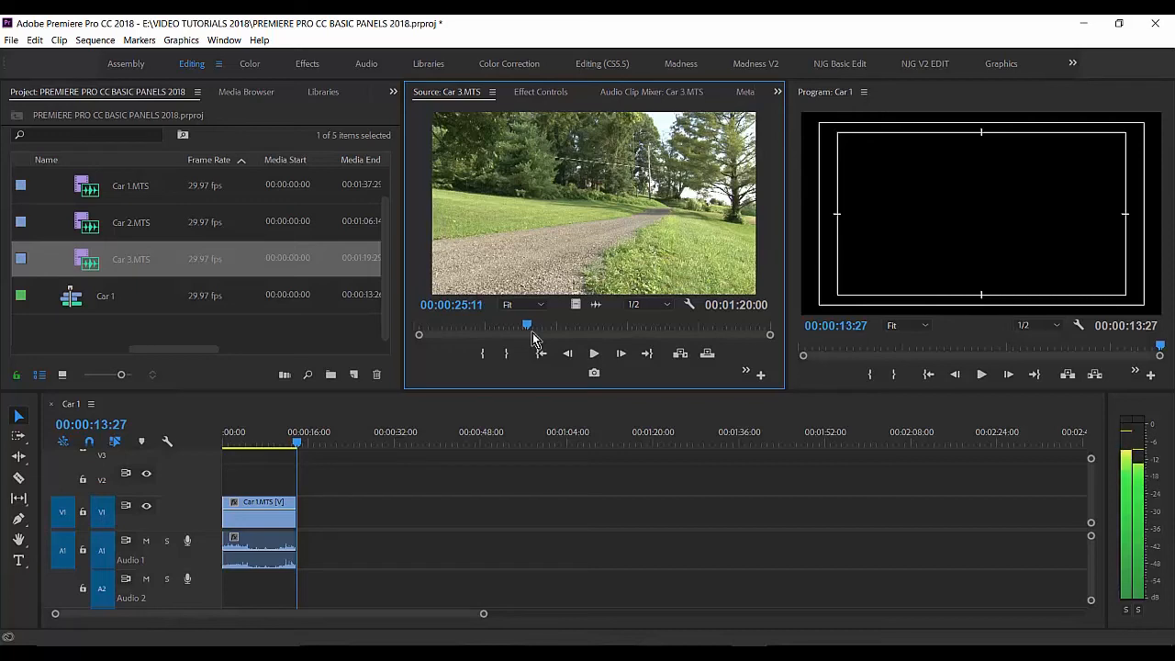
Step Car 3.MTS frame by frame to 00:00:25:12 and mark the In point there.
{"action": "key", "text": "Right"}
{"action": "key", "text": "Right"}
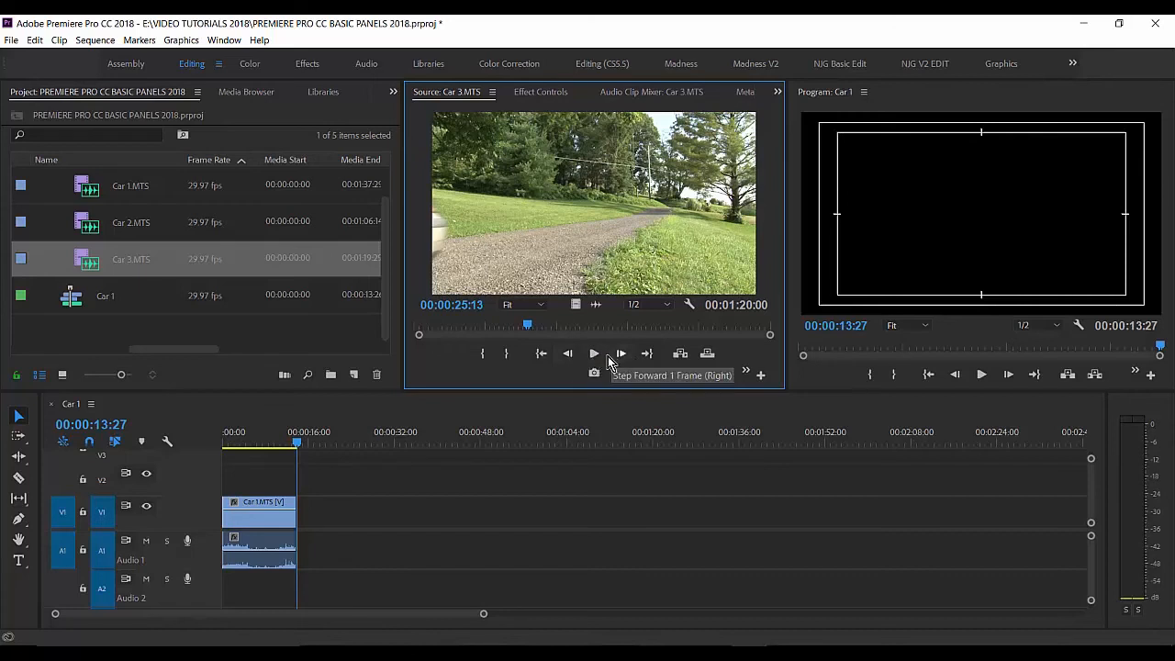
{"action": "left_click", "coordinate": [567, 357]}
{"action": "left_click", "coordinate": [567, 358]}
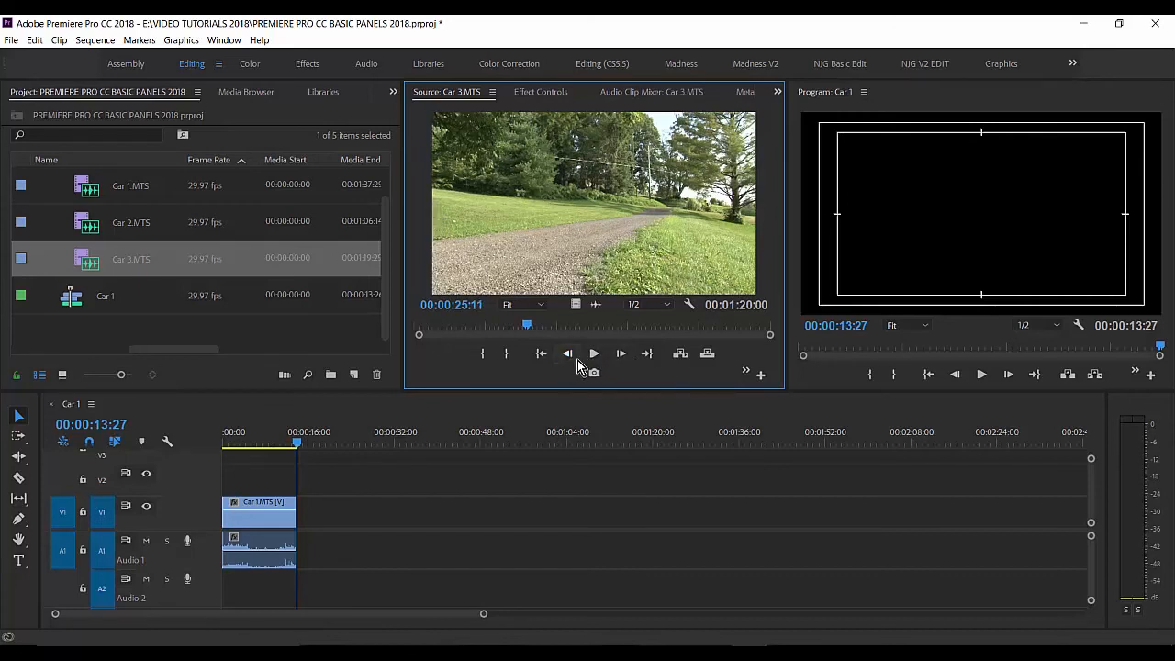
{"action": "left_click", "coordinate": [621, 356]}
{"action": "left_click", "coordinate": [622, 356]}
{"action": "left_click", "coordinate": [569, 356]}
{"action": "key", "text": "i"}
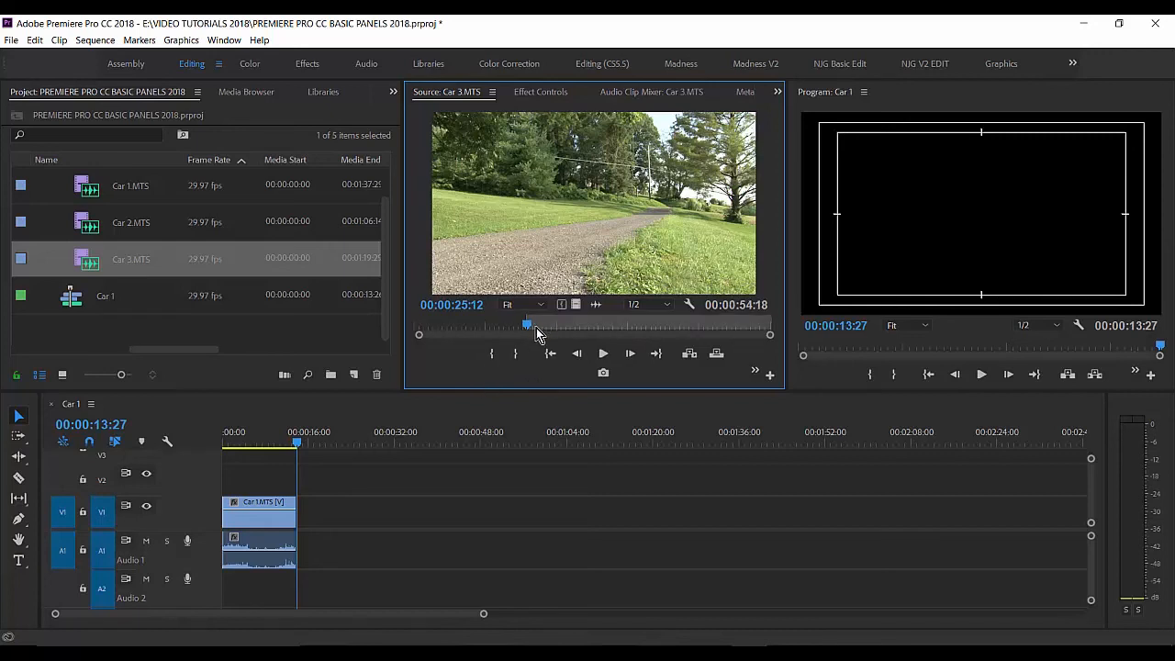
Move the source playhead to 00:00:37:00 and mark the Out point of Car 3.MTS.
{"action": "left_click_drag", "start_coordinate": [536, 329], "coordinate": [580, 327]}
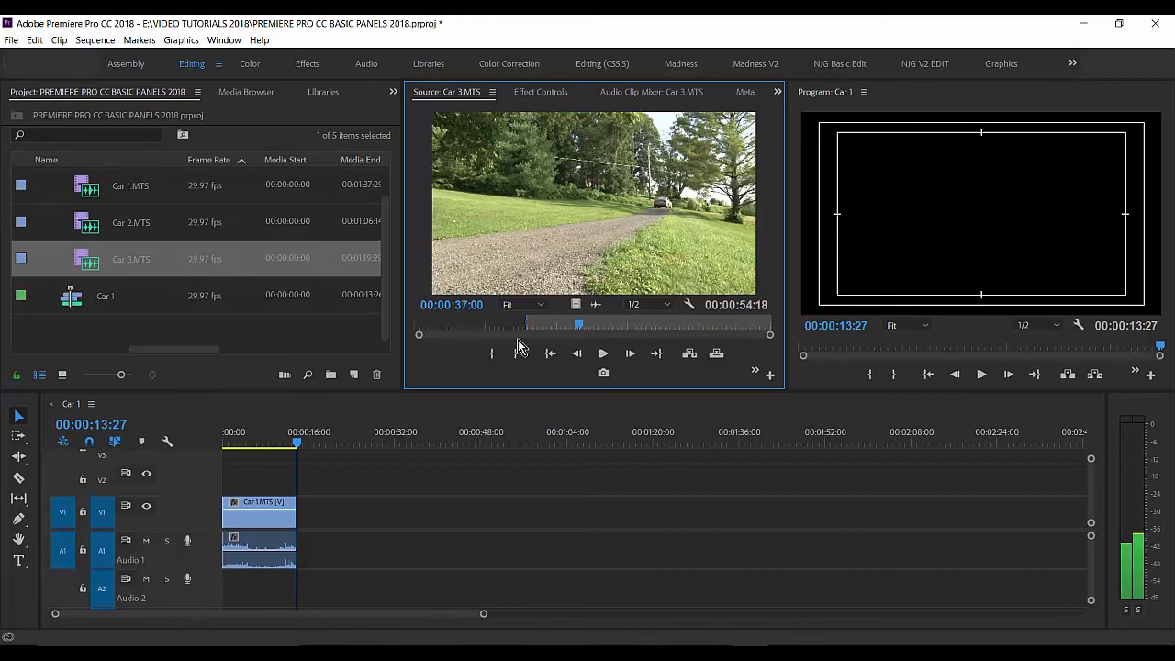
{"action": "key", "text": "o"}
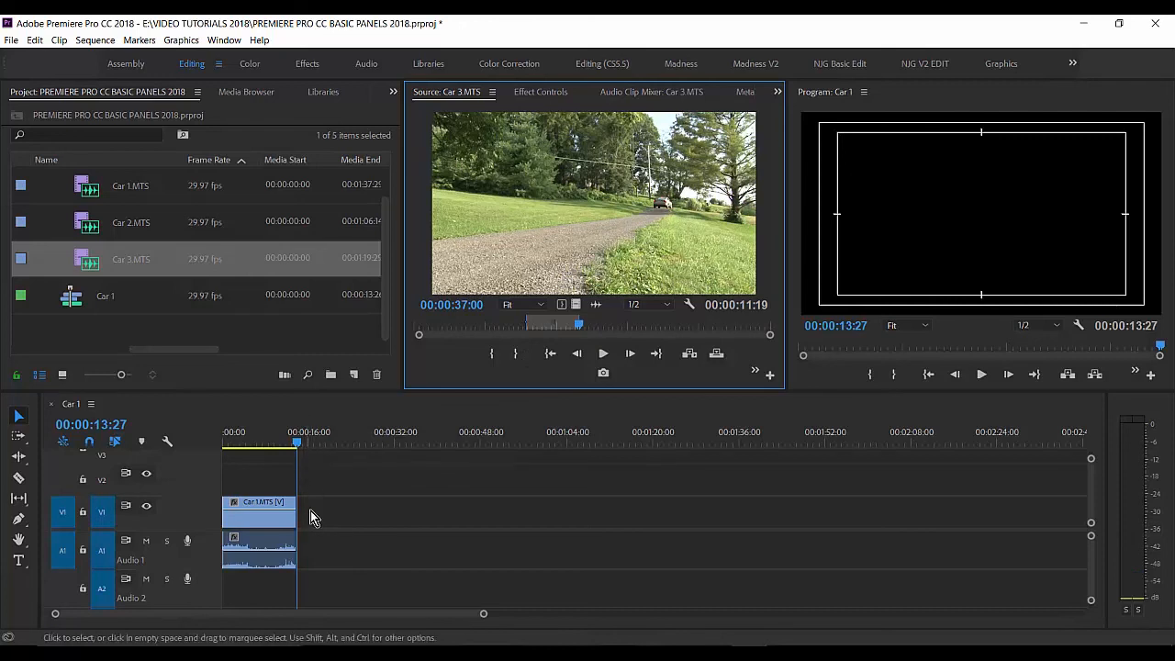
Insert the marked section of Car 3.MTS after the Car 1.MTS clip and return the sequence playhead to 00:00:00:00.
{"action": "left_click", "coordinate": [691, 355]}
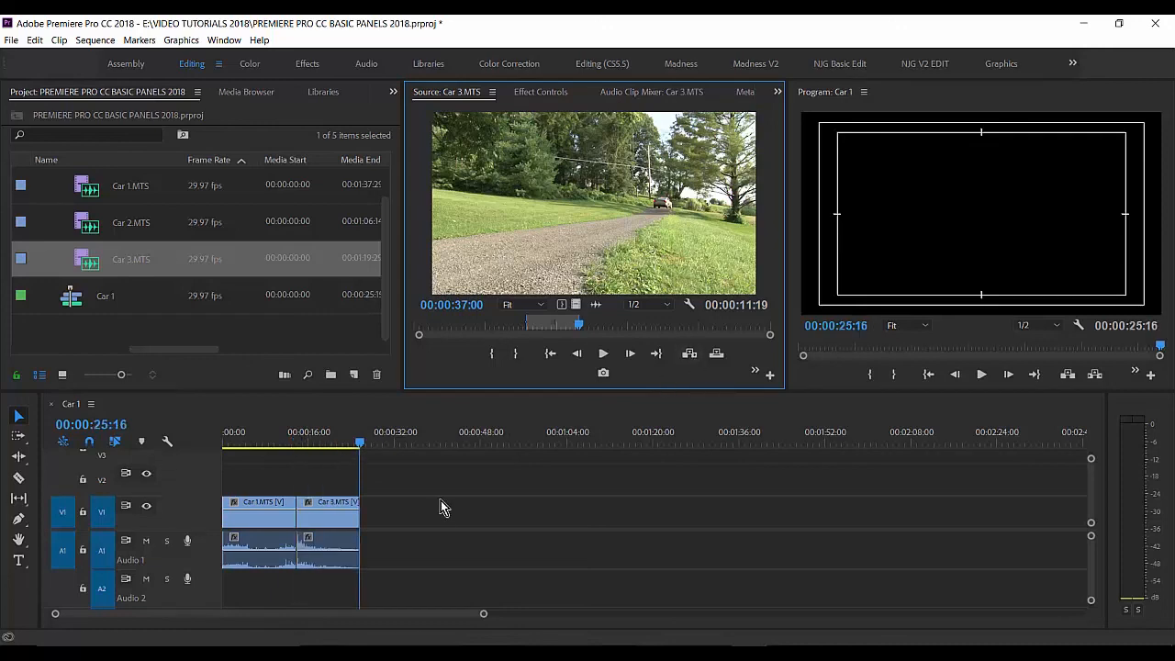
{"action": "left_click_drag", "start_coordinate": [346, 439], "coordinate": [220, 470]}
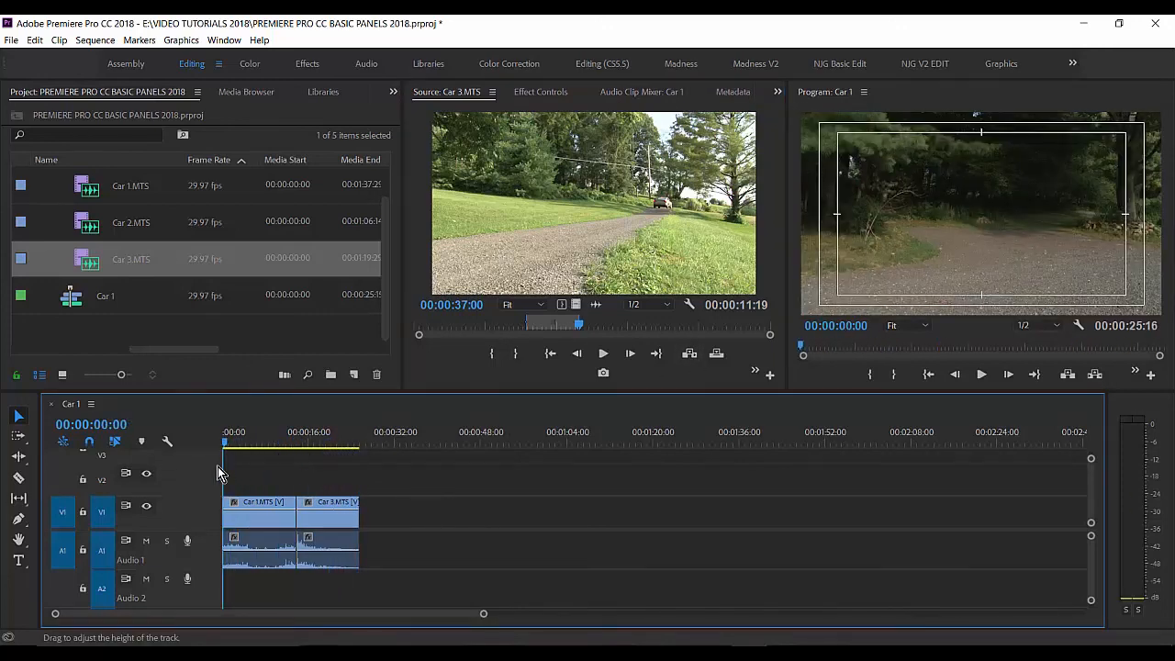